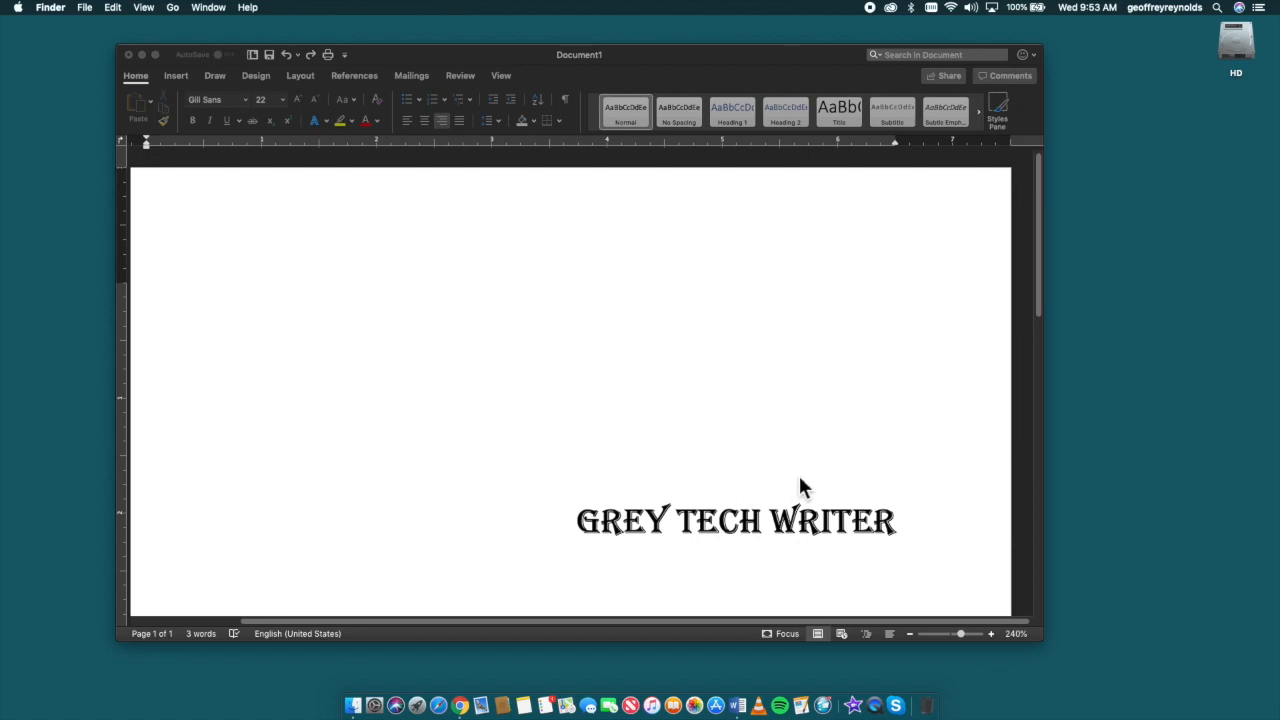
# Step: Try the white-fill text effect with blue Accent color 1 outline and glow on the GREY TECH WRITER text, and undo it
pyautogui.click(905, 519)
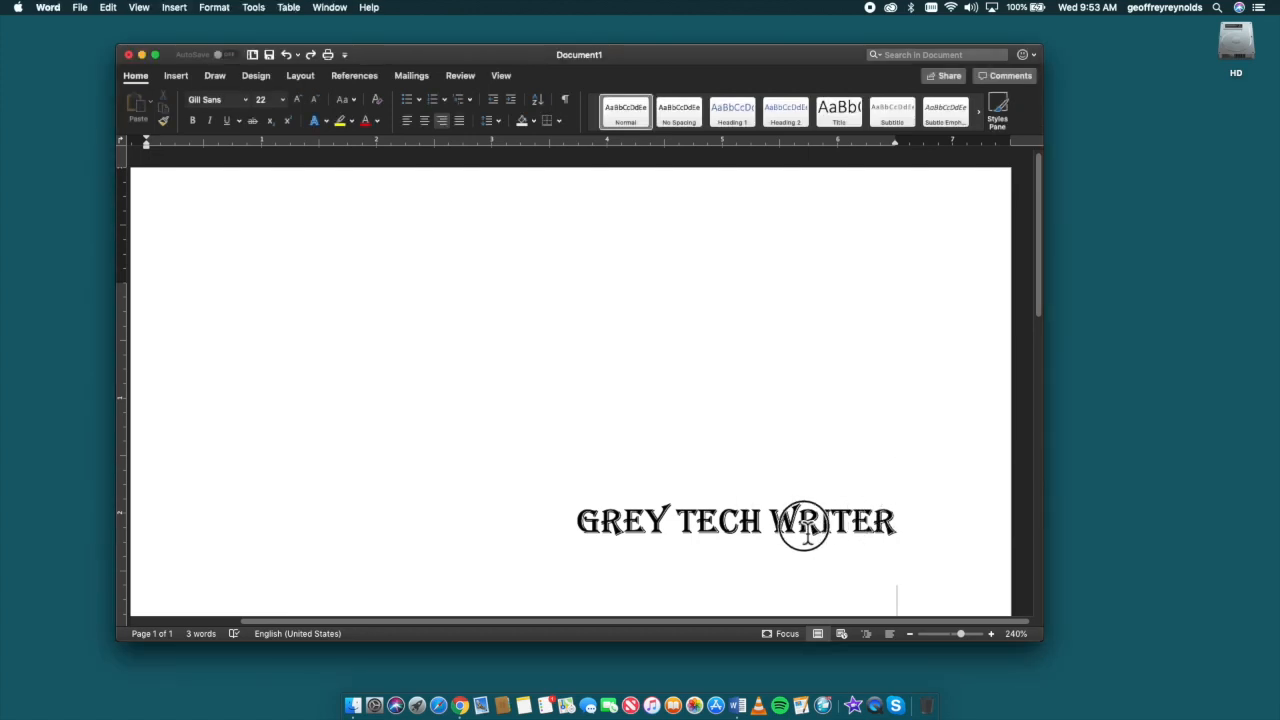
pyautogui.moveTo(906, 525); pyautogui.dragTo(549, 534)
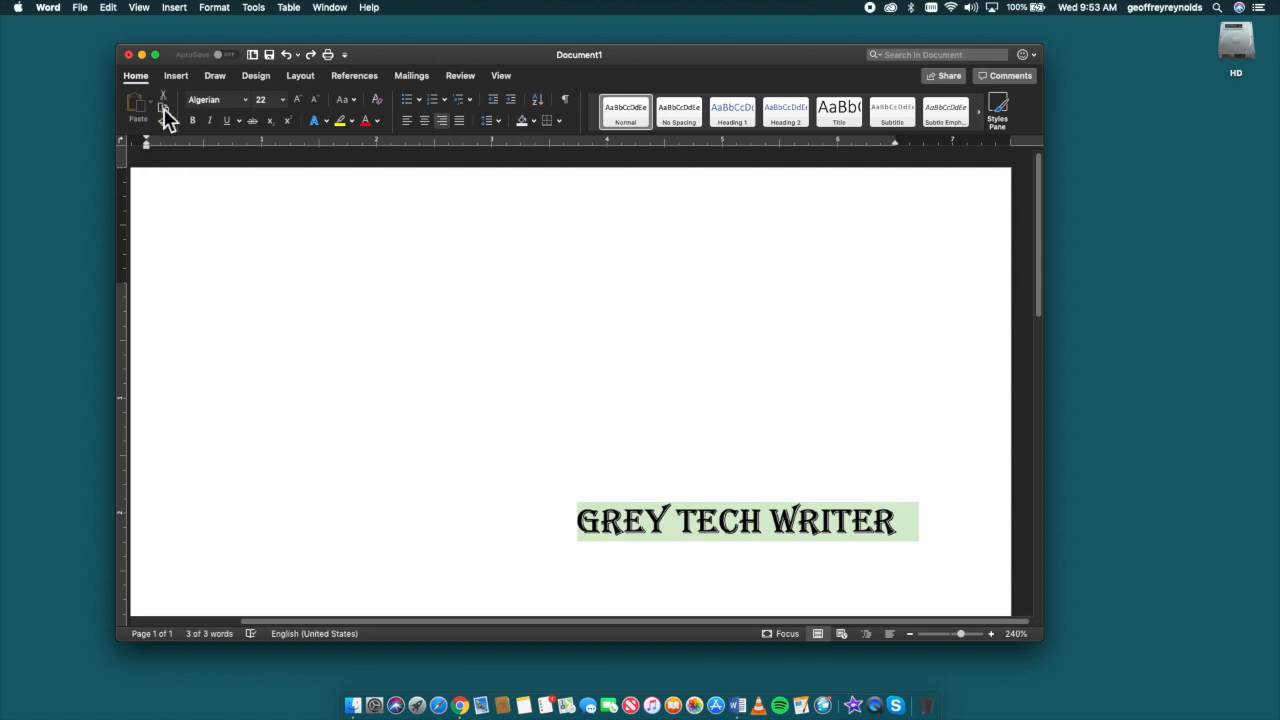
pyautogui.click(331, 125)
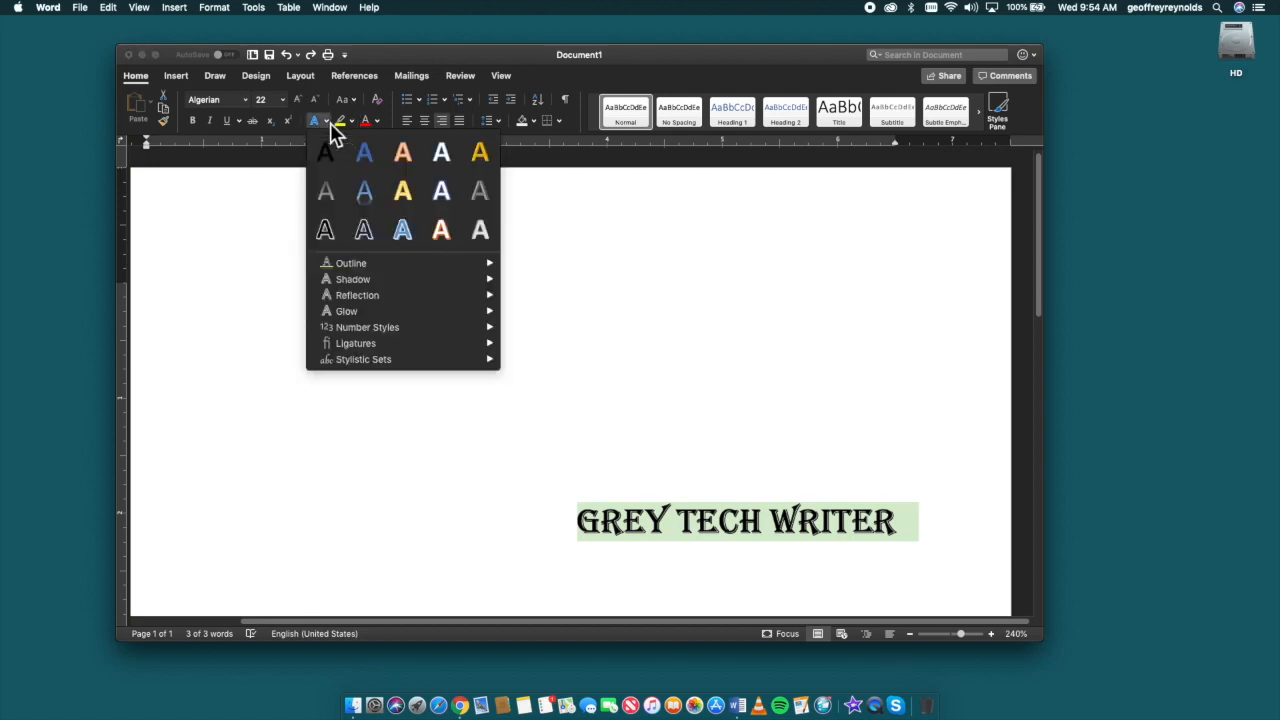
pyautogui.click(441, 188)
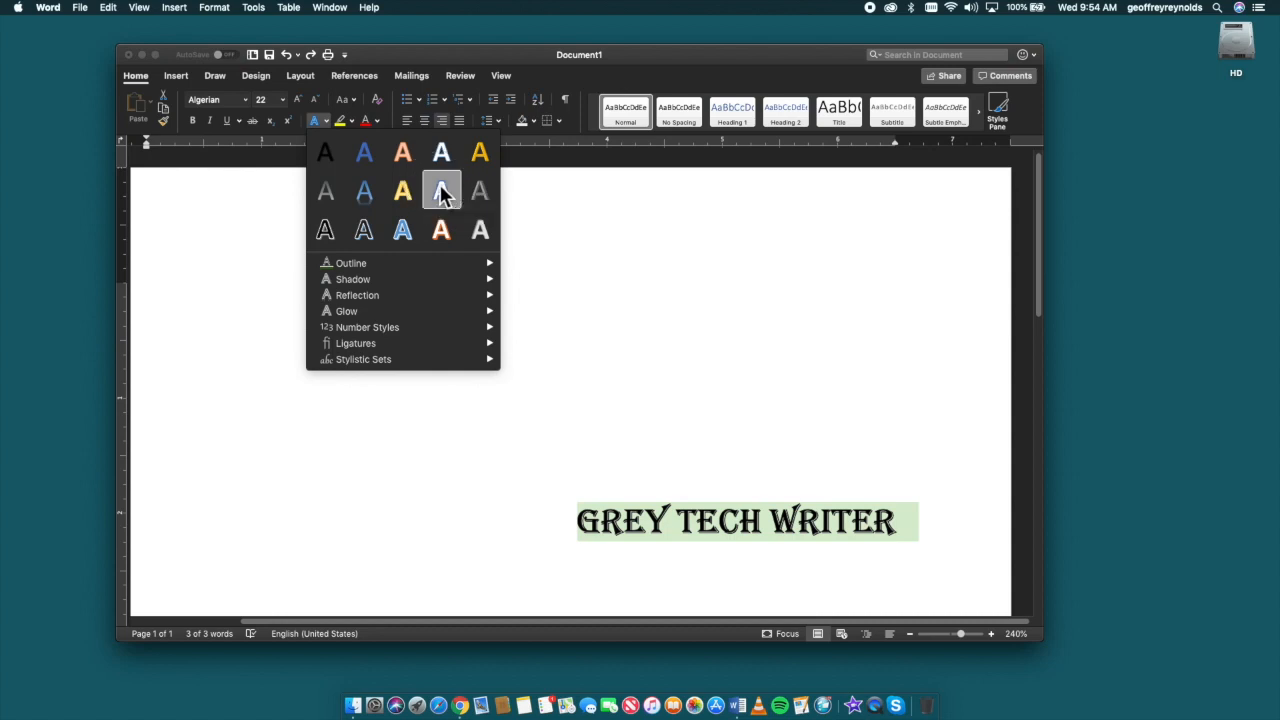
pyautogui.click(665, 420)
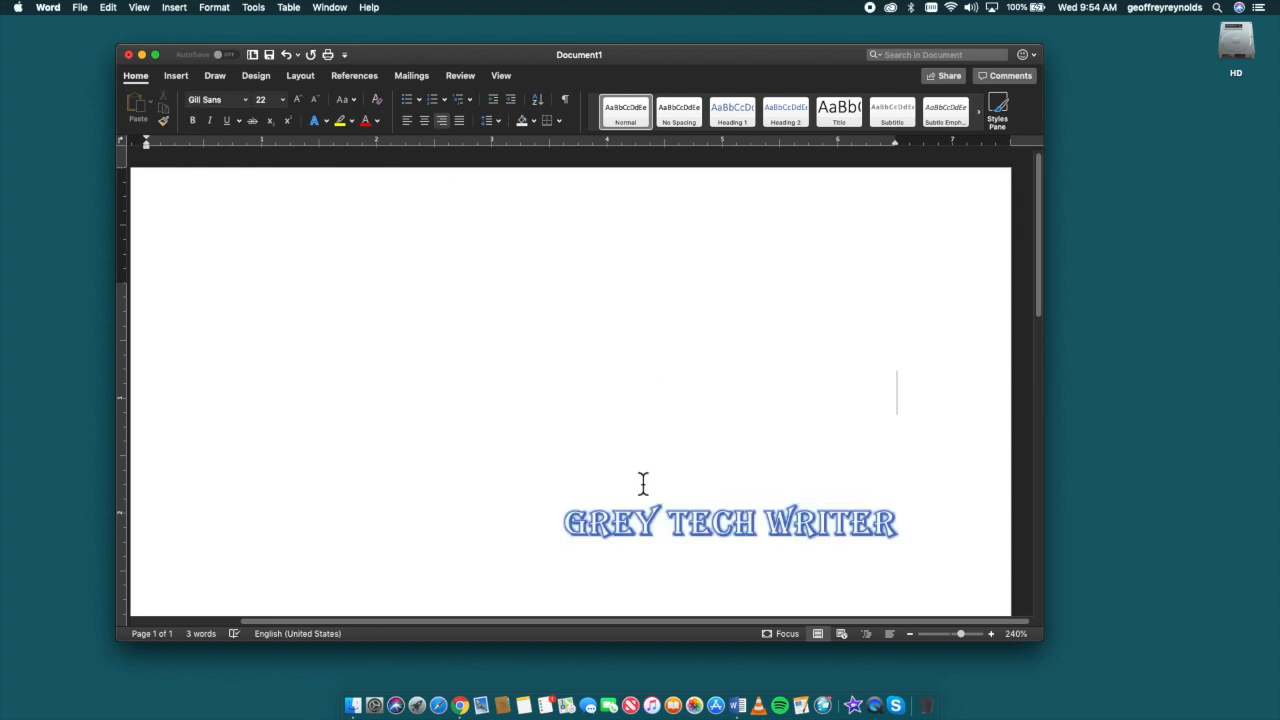
pyautogui.press('super+z')
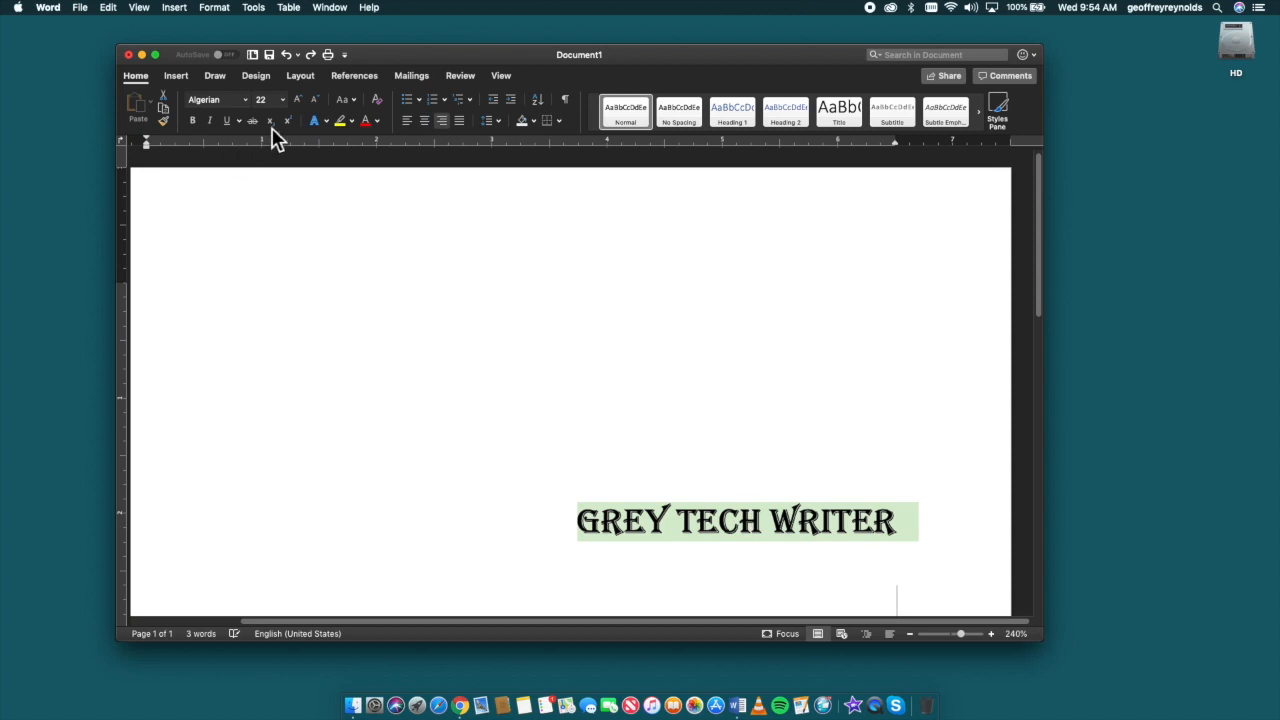
# Step: Try the gold-fill preset text effect on the GREY TECH WRITER text, and undo it
pyautogui.click(326, 121)
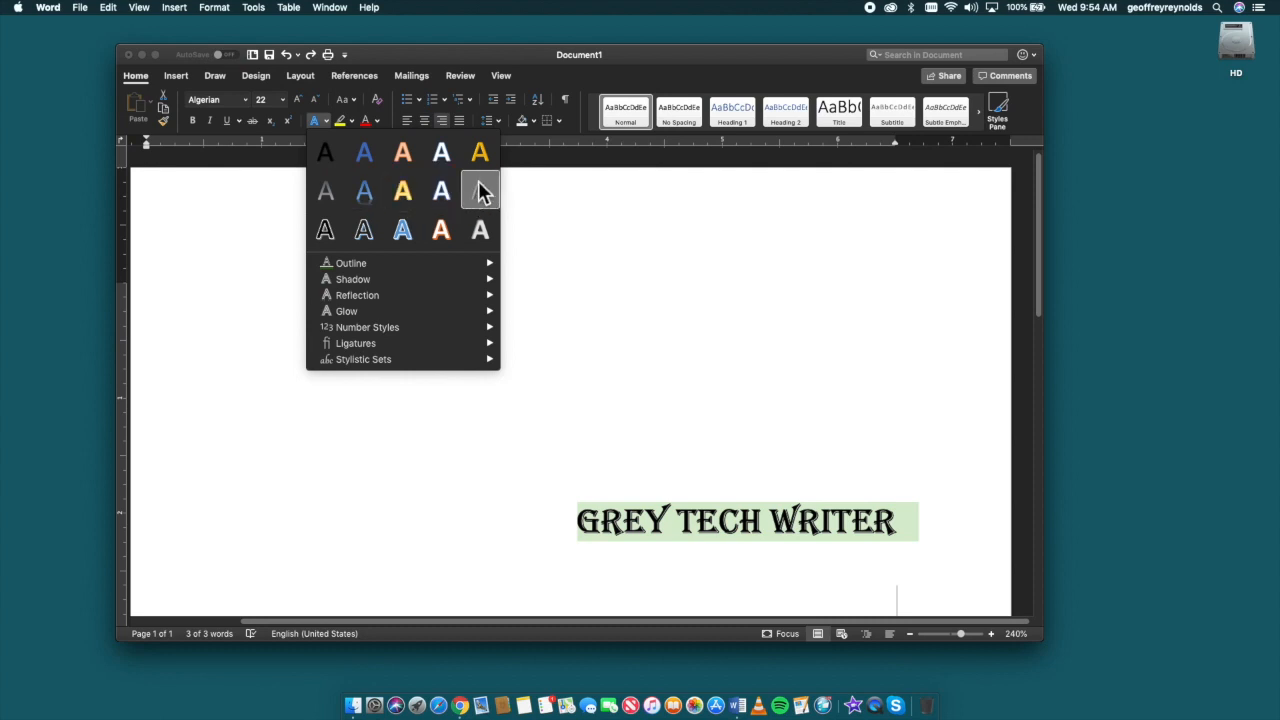
pyautogui.click(480, 152)
pyautogui.click(571, 347)
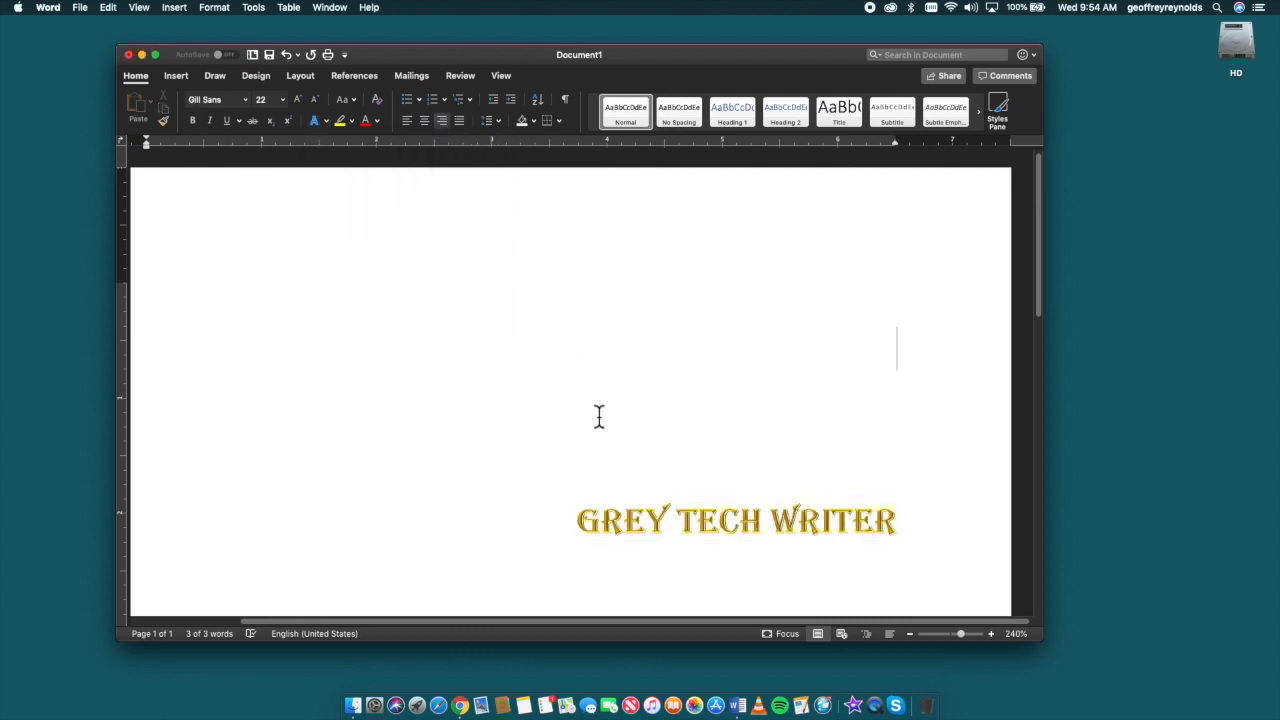
pyautogui.press('super+a')
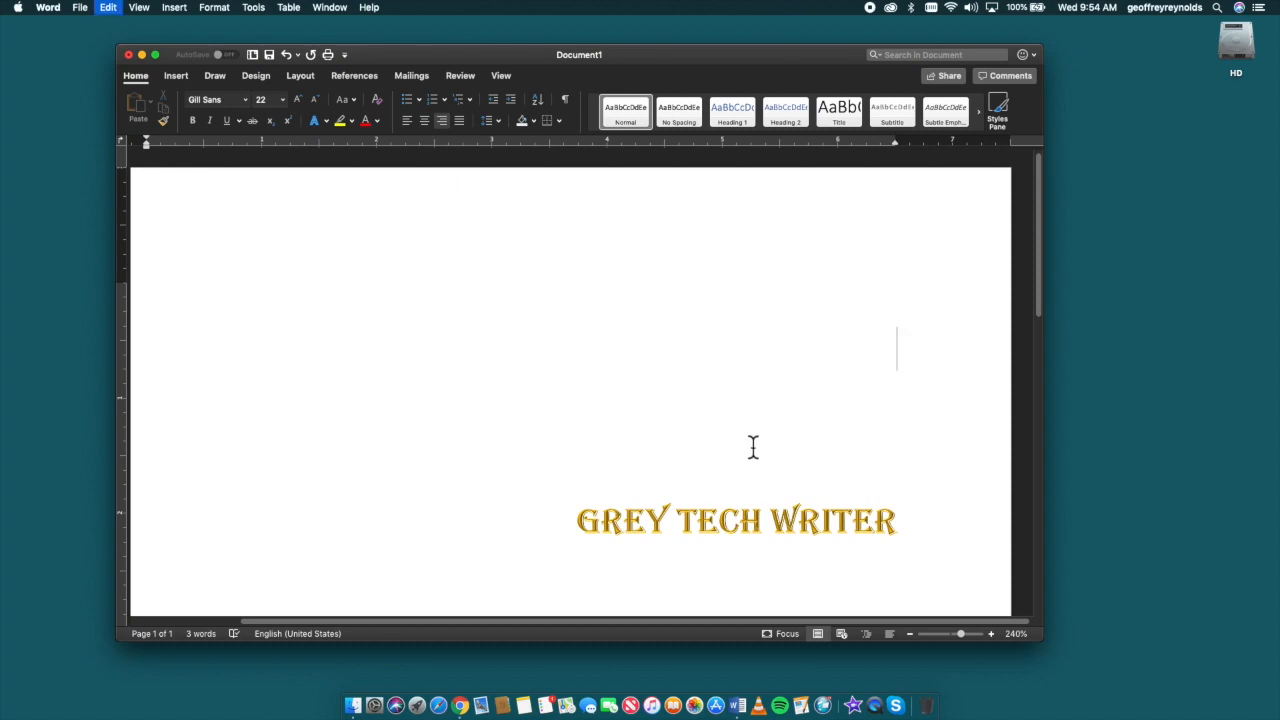
# Step: Try the Gradient Fill: Blue, Accent color 5; Reflection text effect on GREY TECH WRITER, and undo it
pyautogui.click(325, 121)
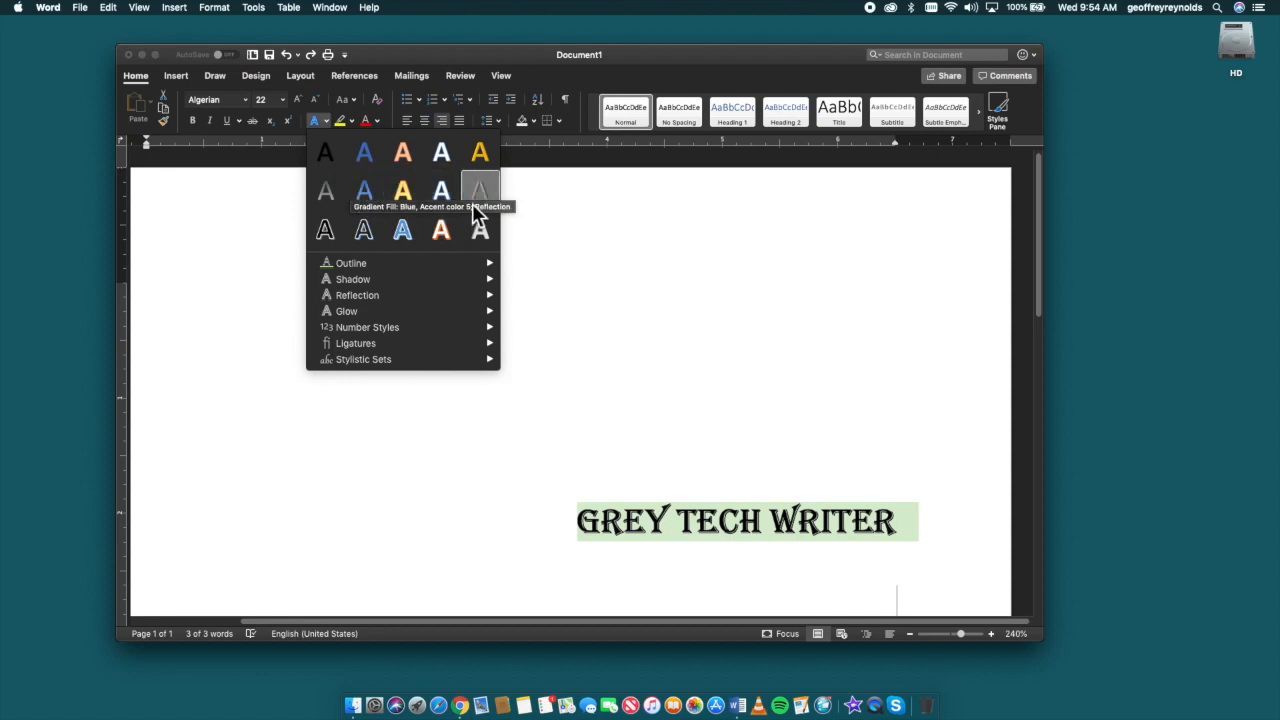
pyautogui.click(366, 191)
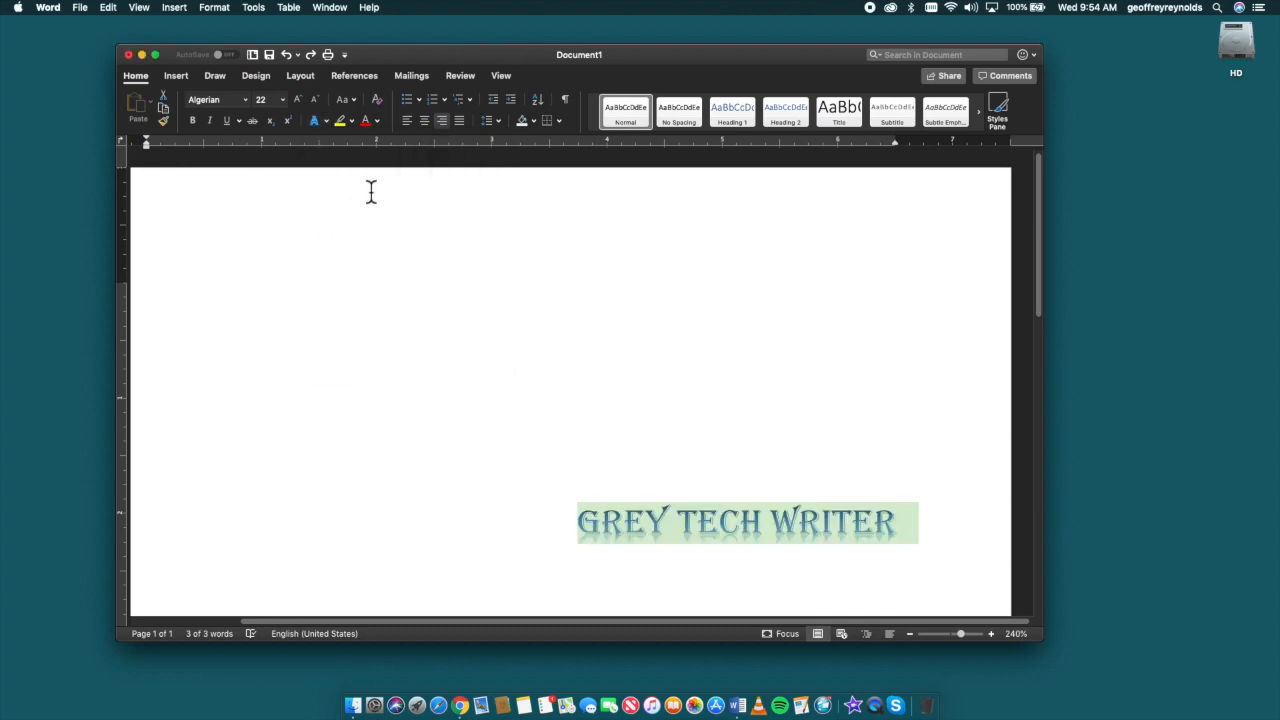
pyautogui.click(551, 449)
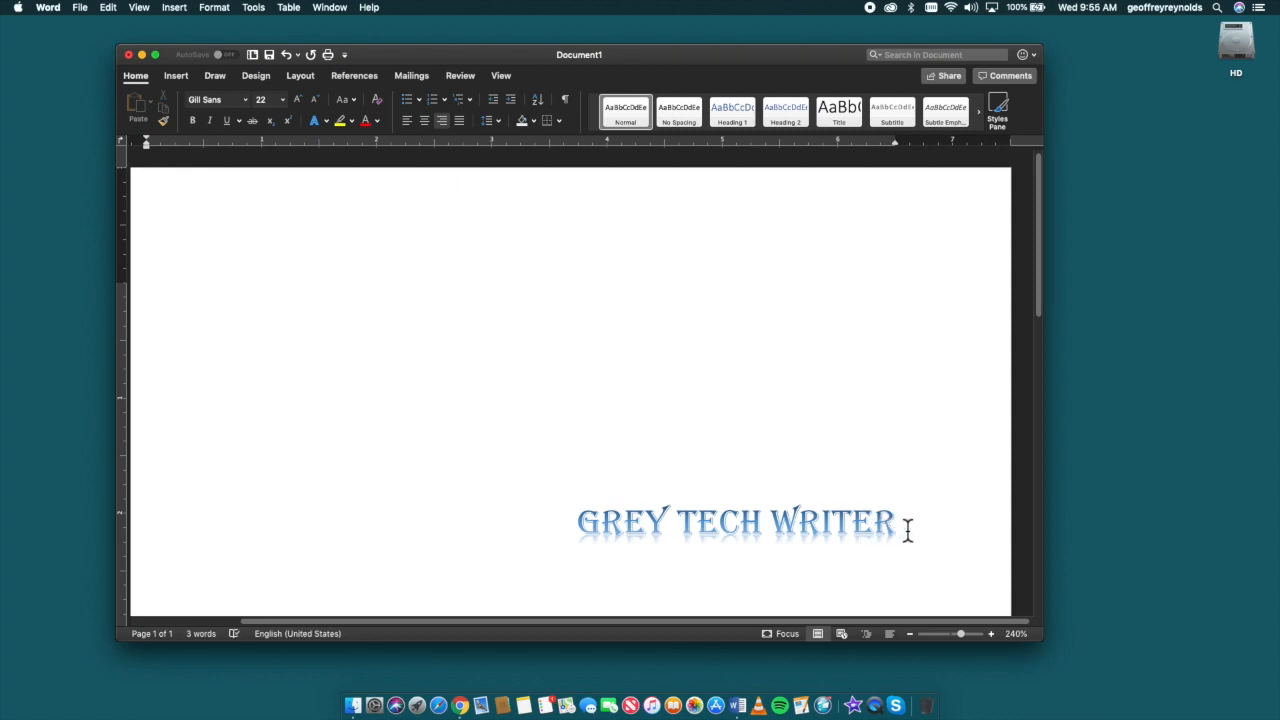
pyautogui.press('super+z')
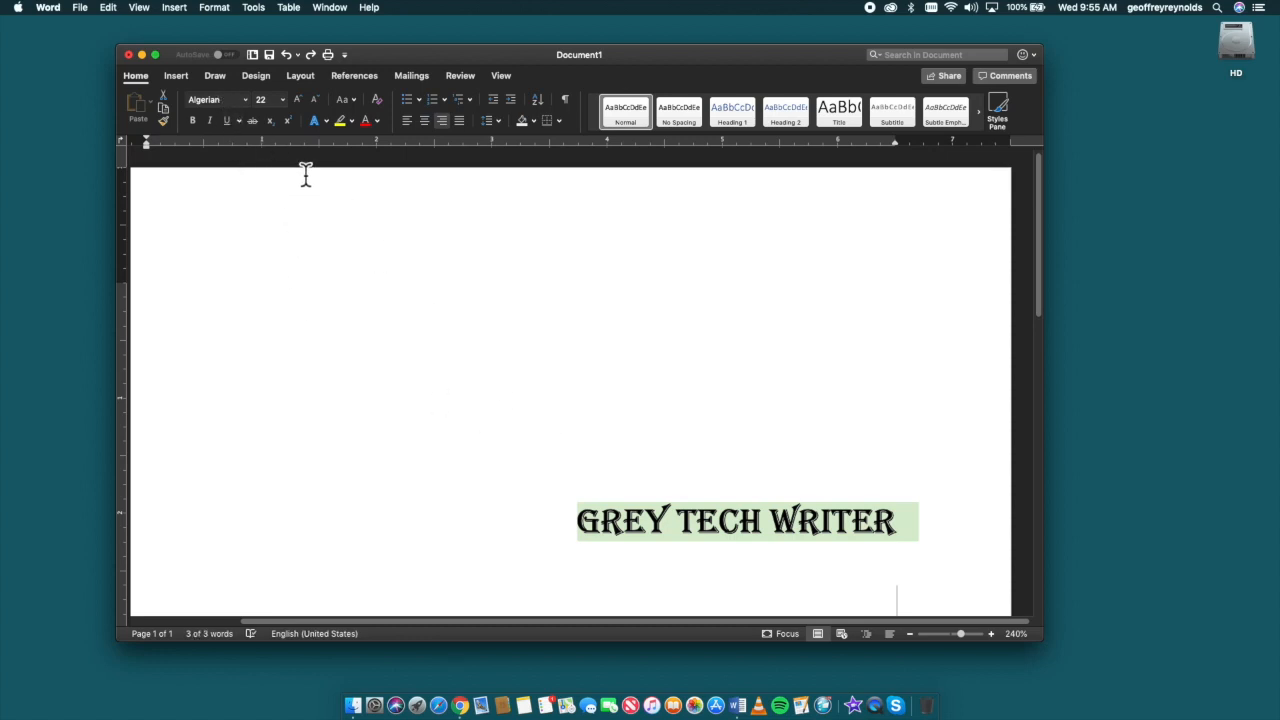
# Step: Try the darkest green theme colour as the text outline of GREY TECH WRITER, and undo it
pyautogui.click(326, 121)
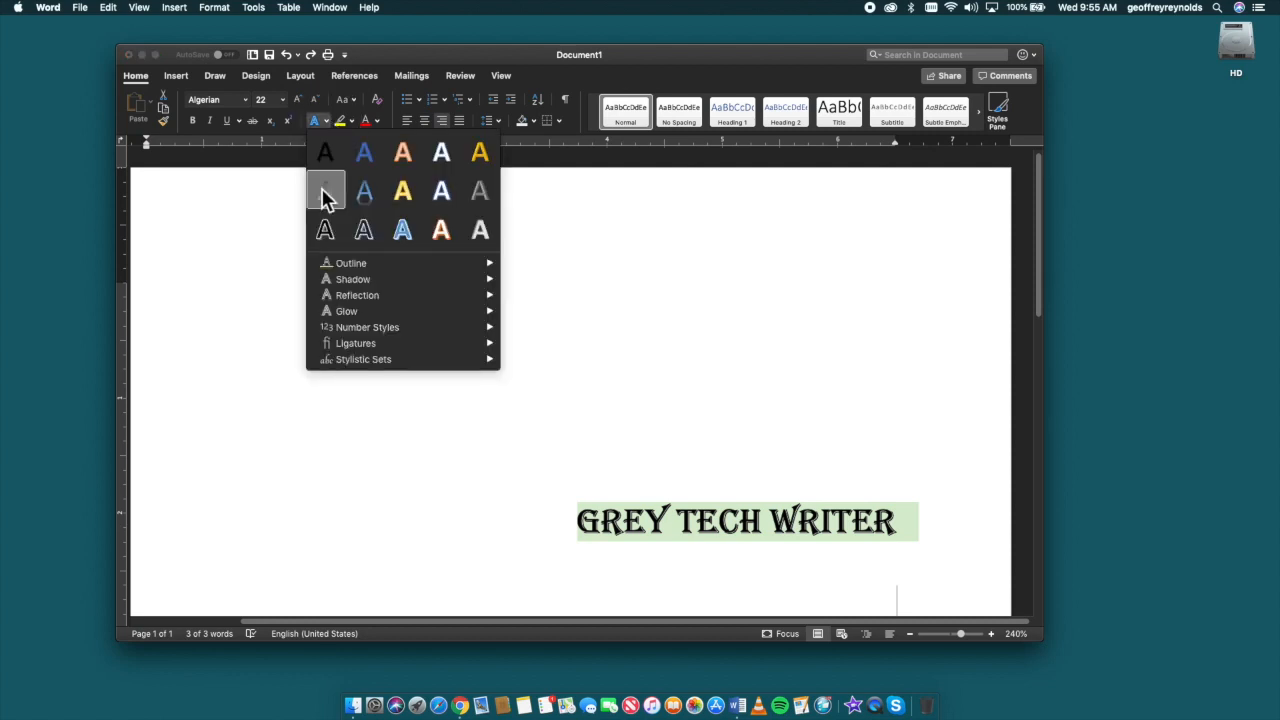
pyautogui.moveTo(327, 262)
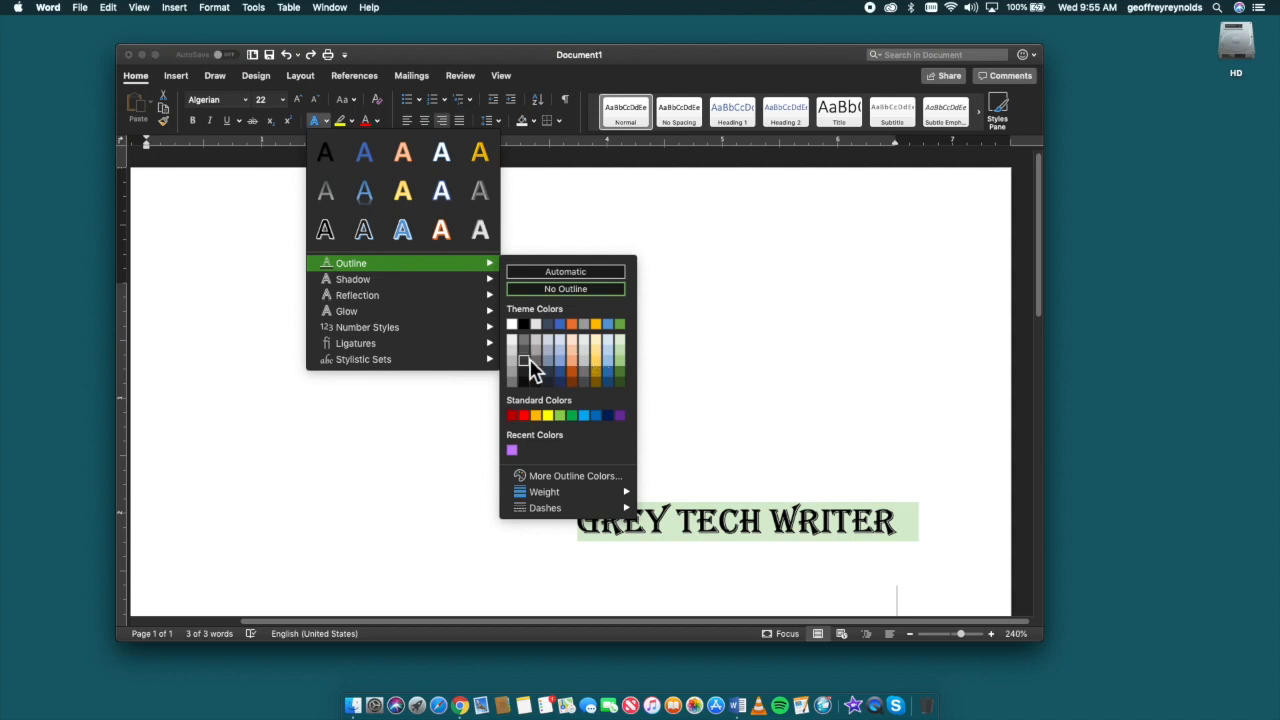
pyautogui.click(620, 380)
pyautogui.click(683, 410)
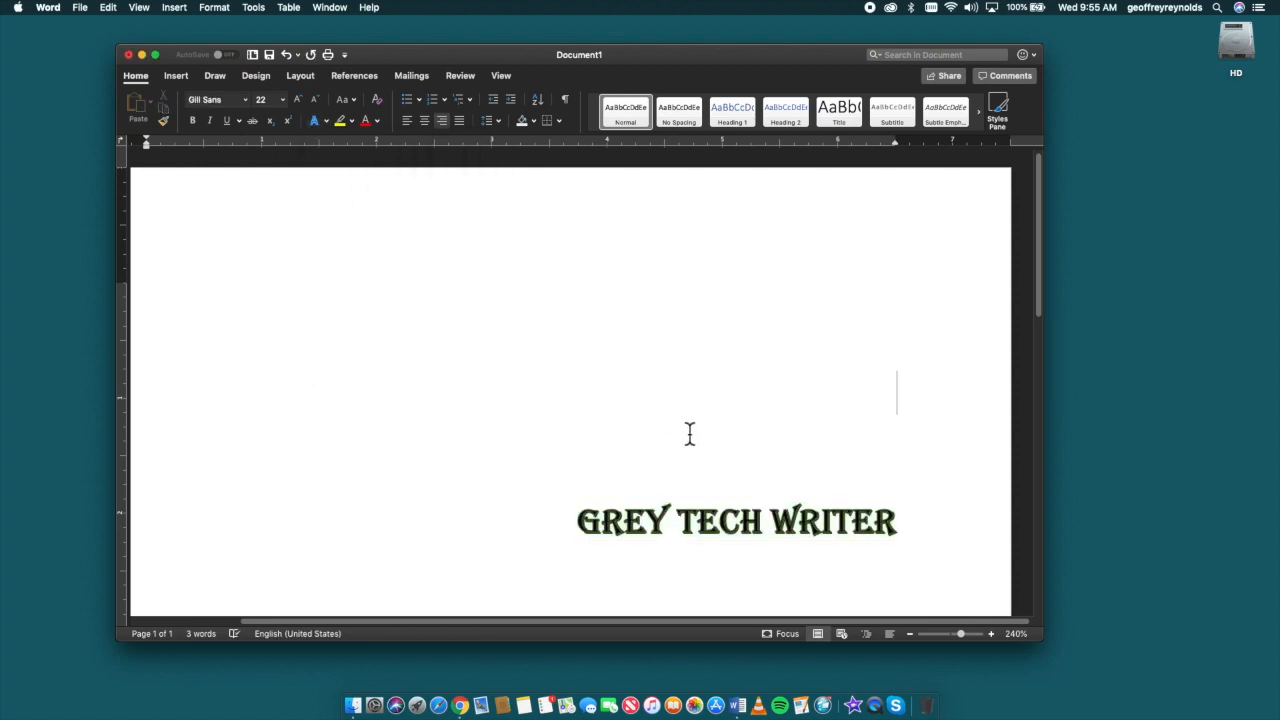
pyautogui.press('super+a')
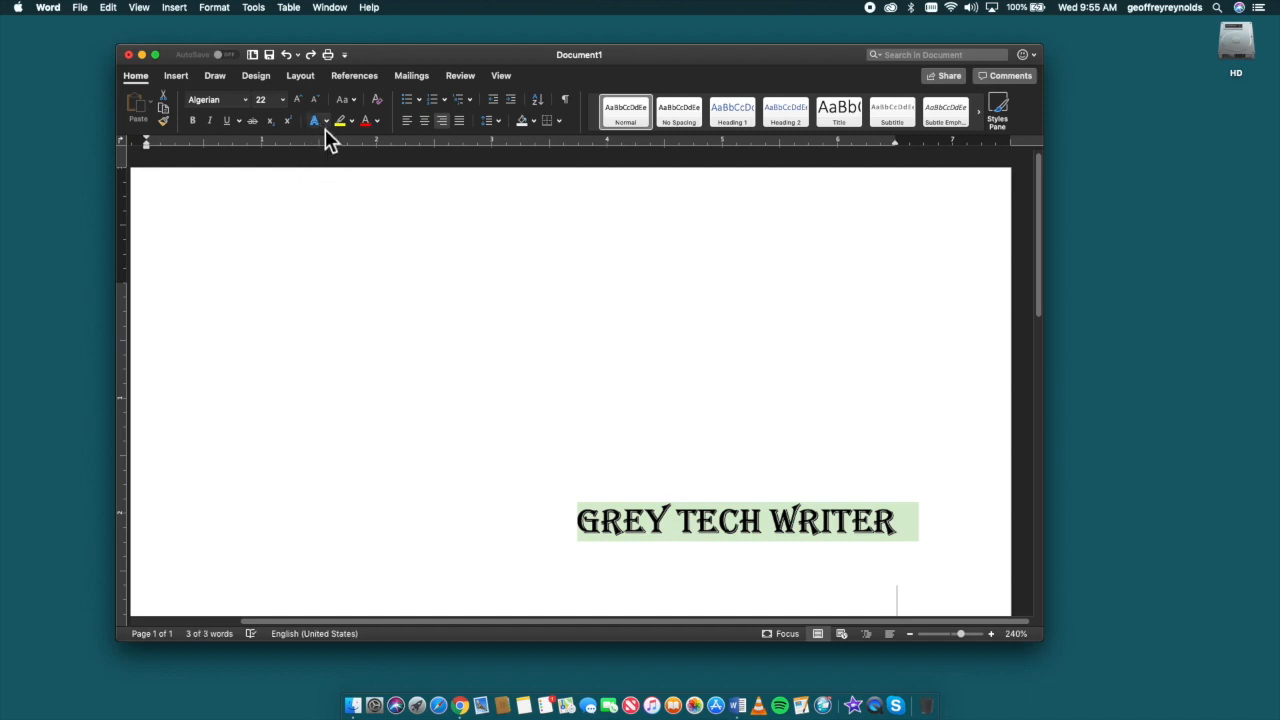
# Step: Give the GREY TECH WRITER text a custom light green outline chosen from the colour wheel at full brightness
pyautogui.click(326, 121)
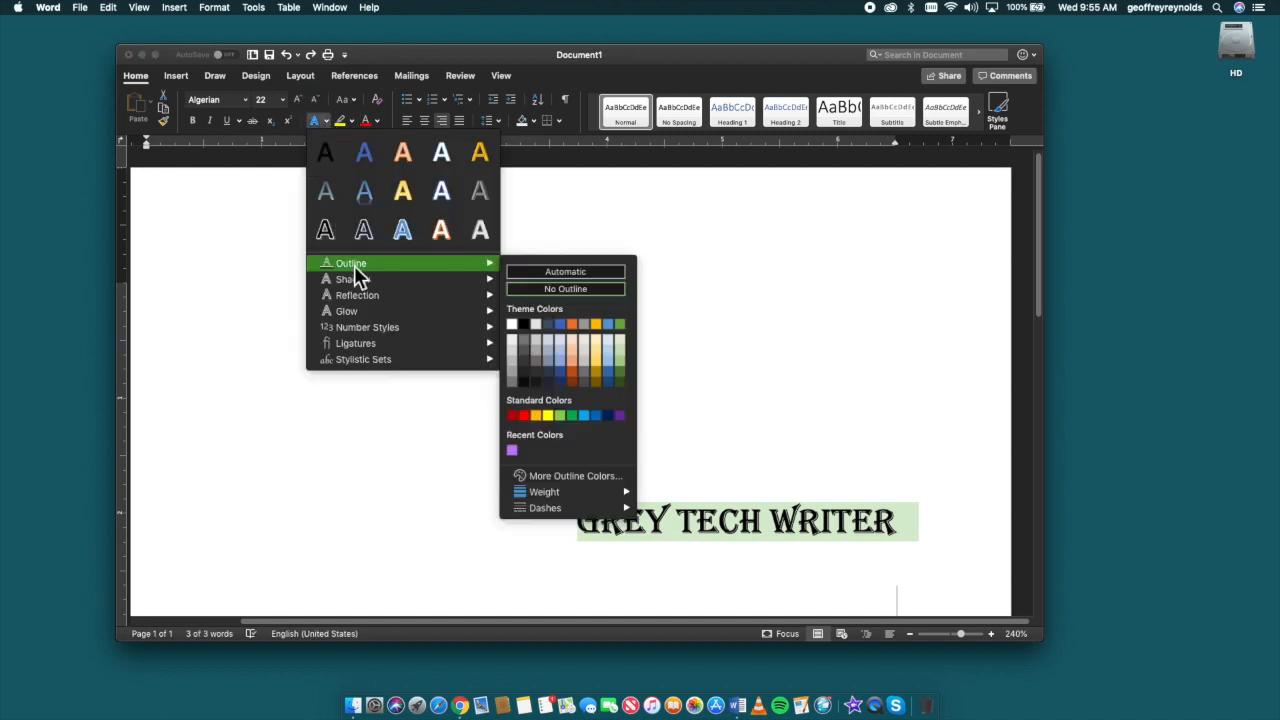
pyautogui.click(539, 477)
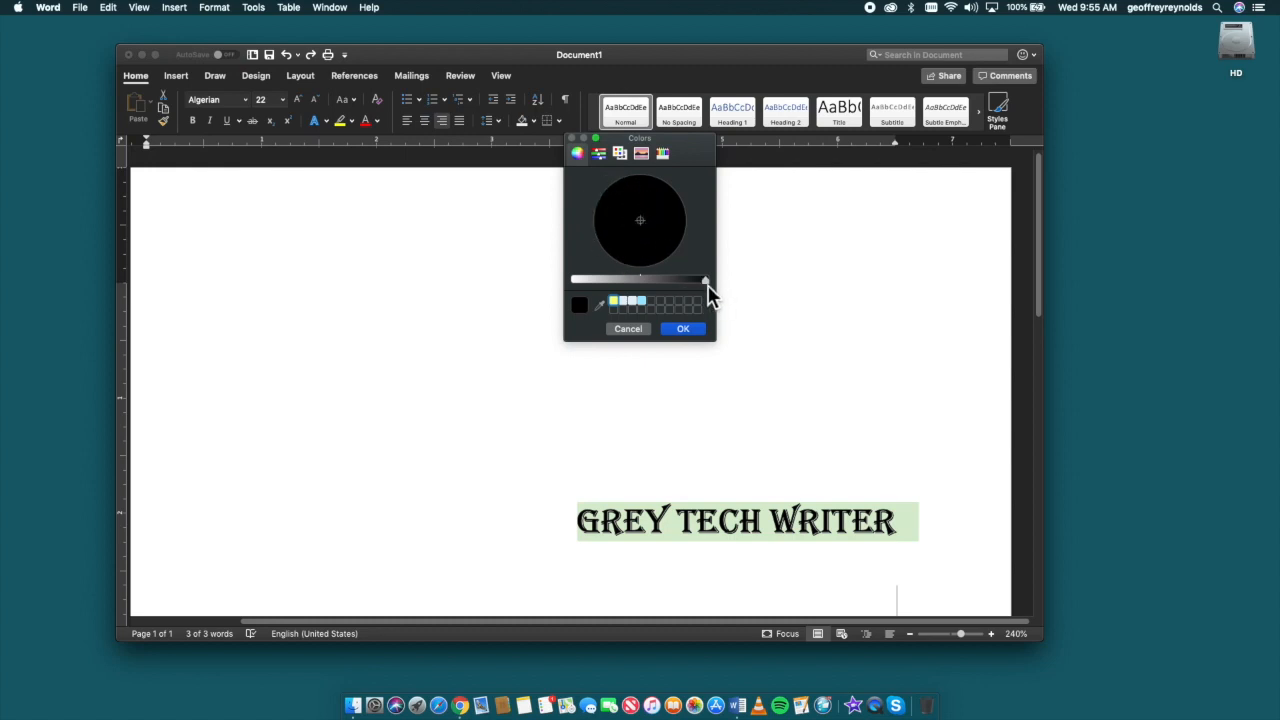
pyautogui.moveTo(707, 285); pyautogui.dragTo(561, 285)
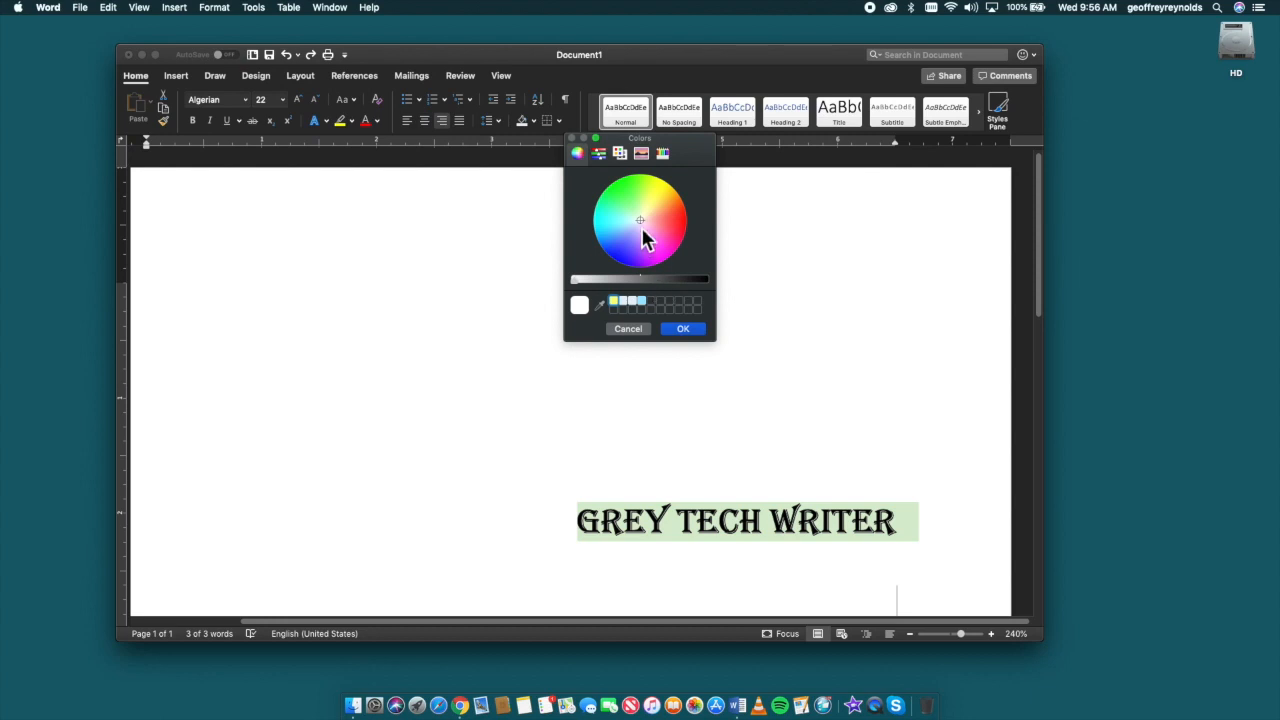
pyautogui.moveTo(646, 230)
pyautogui.mouseDown()
pyautogui.moveTo(632, 226)
pyautogui.moveTo(666, 260)
pyautogui.moveTo(625, 201)
pyautogui.moveTo(666, 263)
pyautogui.moveTo(644, 232)
pyautogui.moveTo(689, 240)
pyautogui.moveTo(674, 283)
pyautogui.moveTo(634, 286)
pyautogui.moveTo(605, 270)
pyautogui.moveTo(589, 214)
pyautogui.moveTo(620, 151)
pyautogui.moveTo(636, 217)
pyautogui.mouseUp()
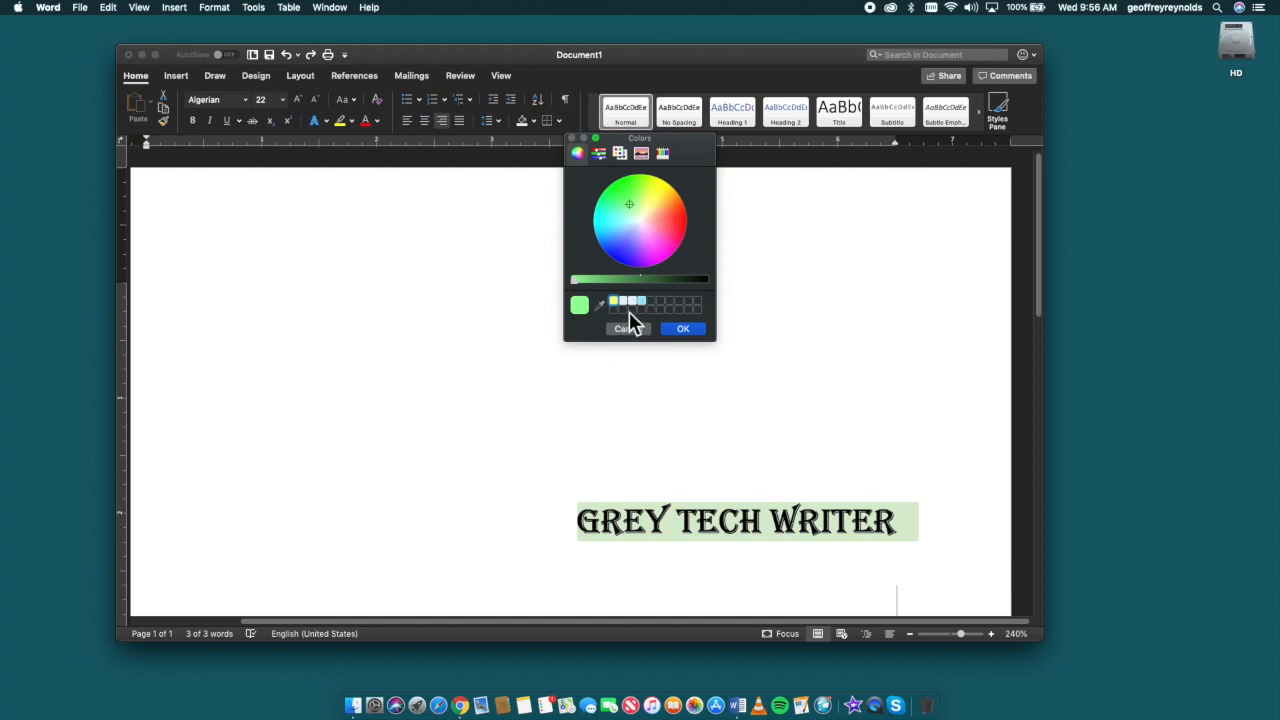
pyautogui.click(687, 332)
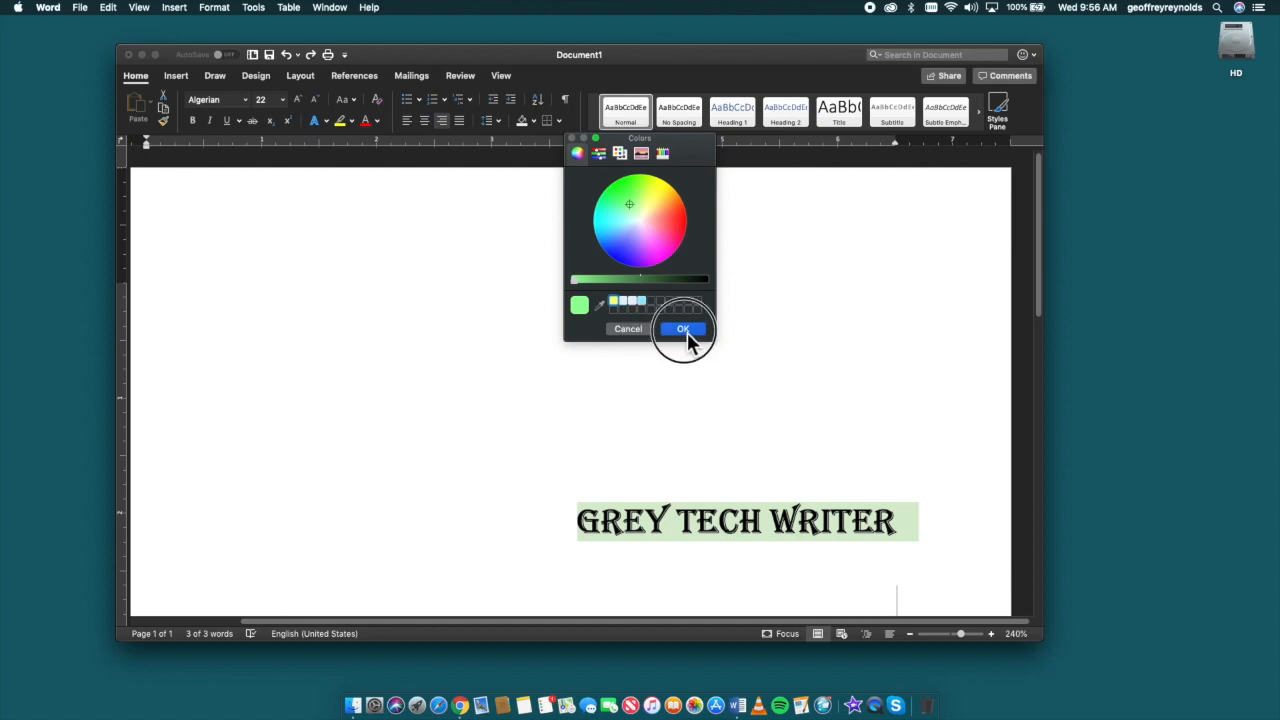
pyautogui.click(686, 409)
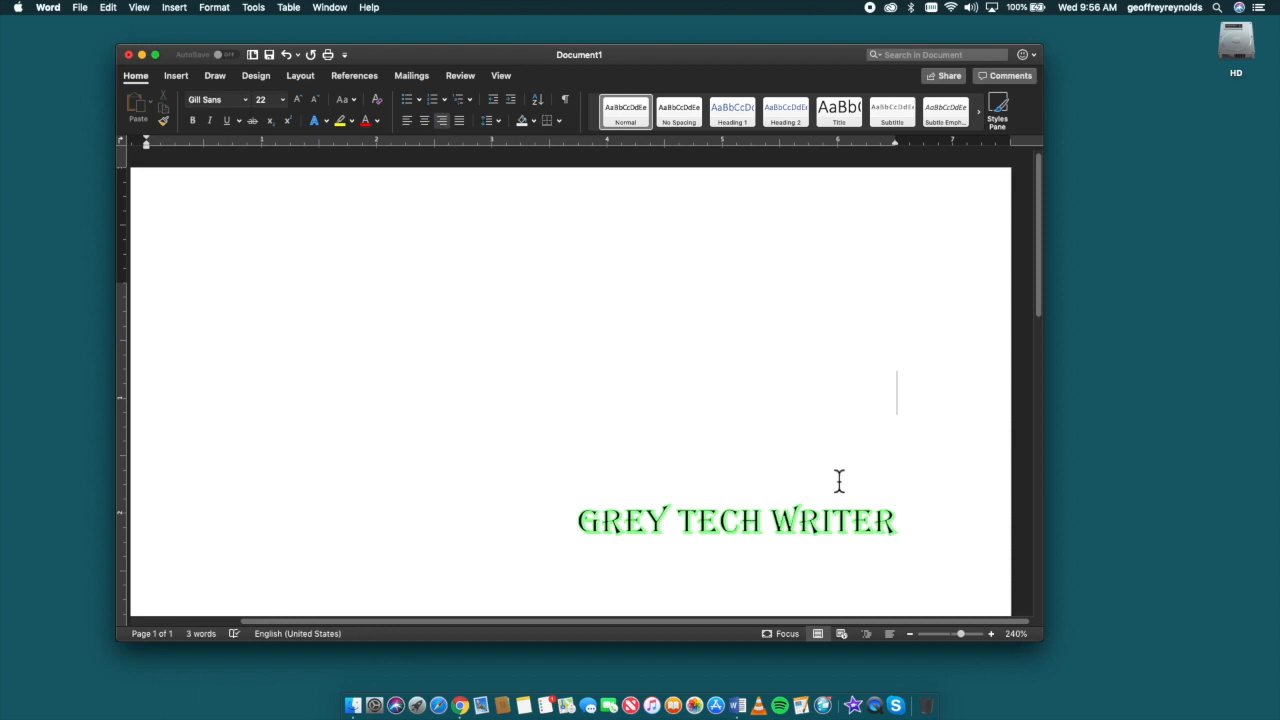
# Step: Apply the outer shadow Offset: Bottom Left to the GREY TECH WRITER text
pyautogui.moveTo(929, 529); pyautogui.dragTo(512, 508)
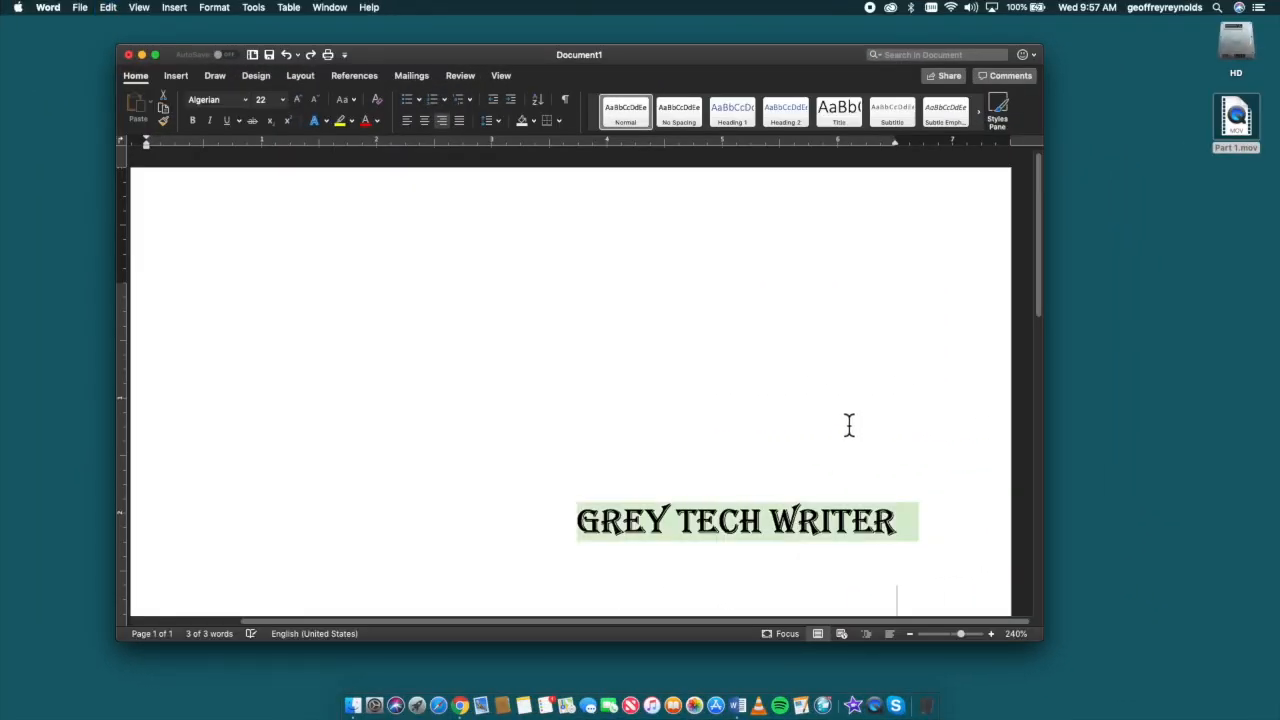
pyautogui.click(320, 120)
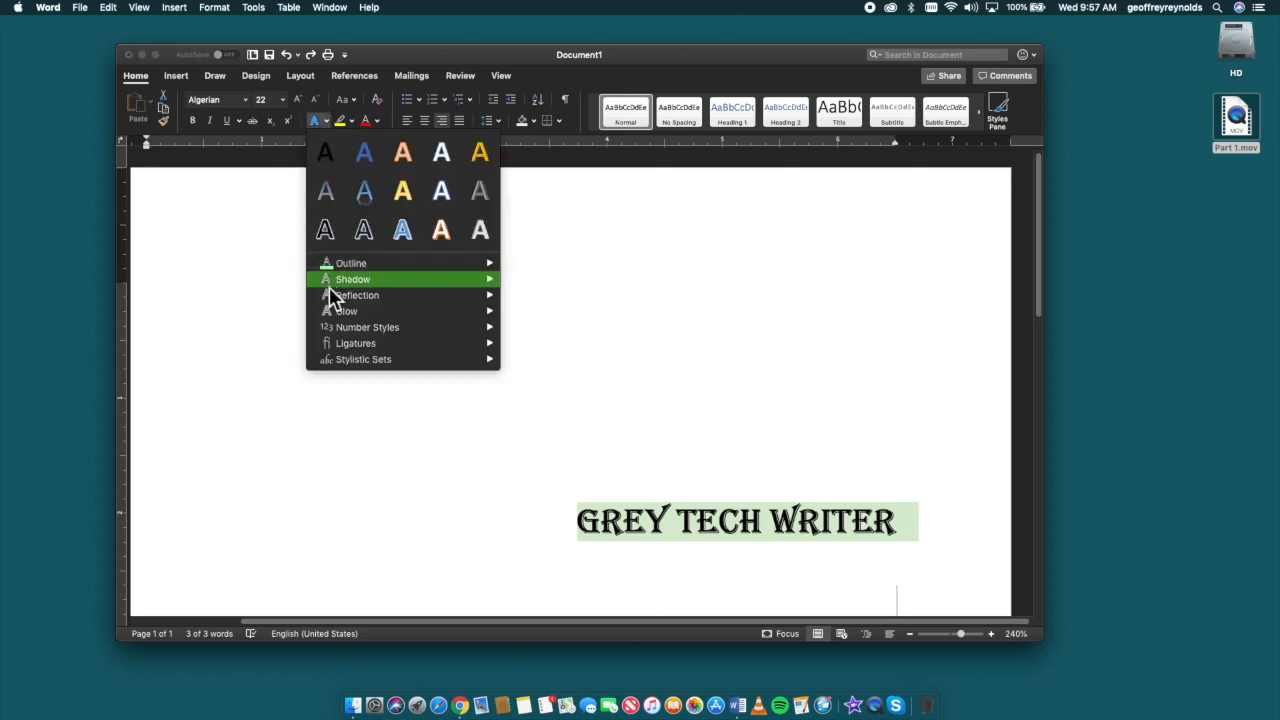
pyautogui.moveTo(329, 286)
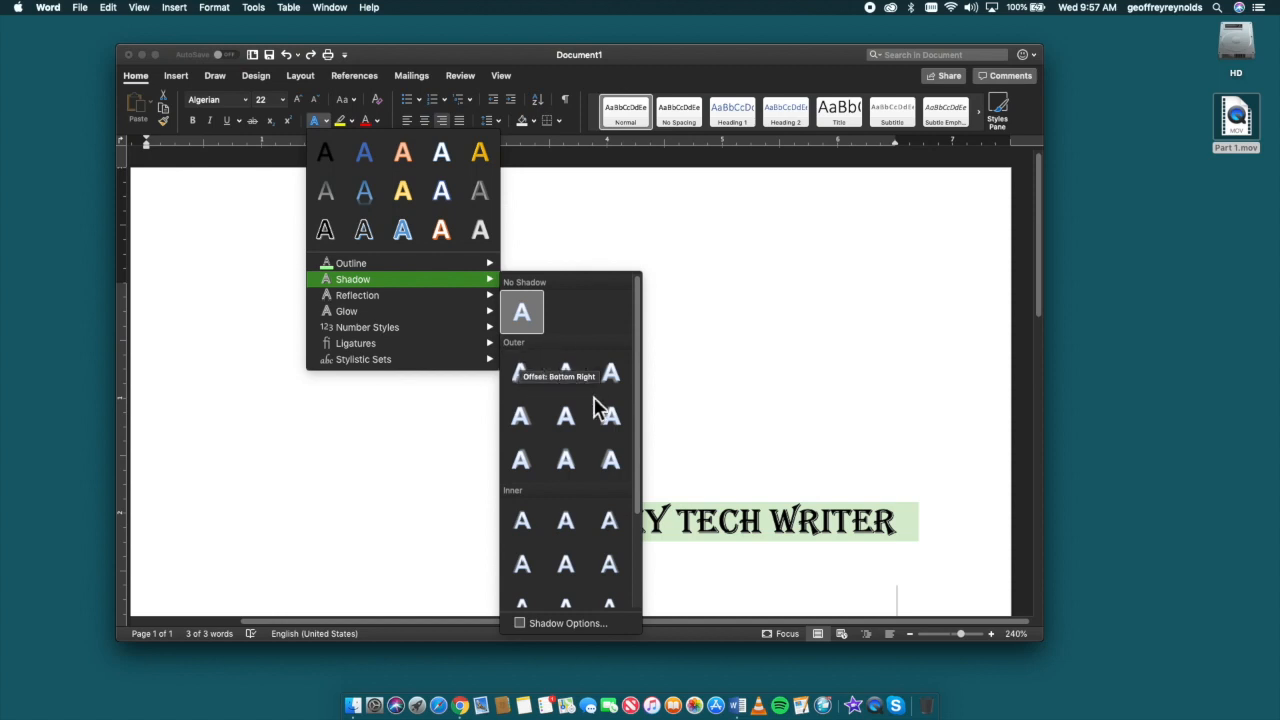
pyautogui.scroll(-2, 563, 538)
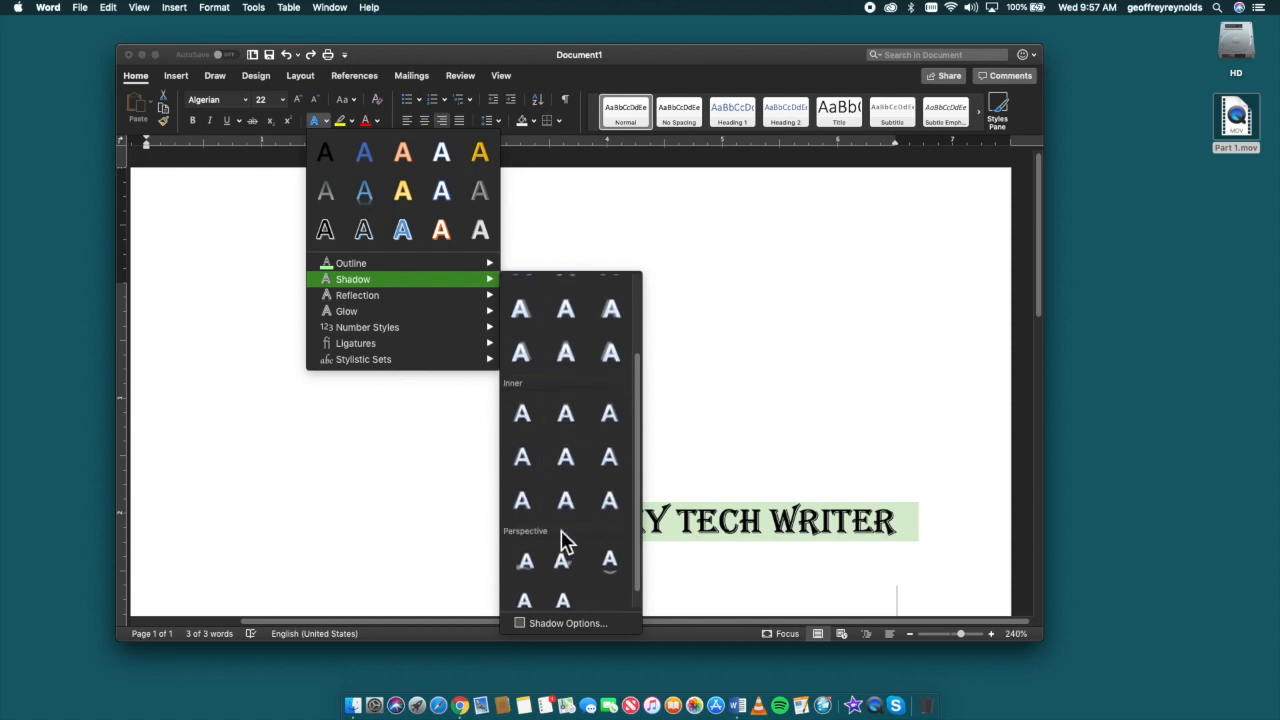
pyautogui.scroll(5, 543, 540)
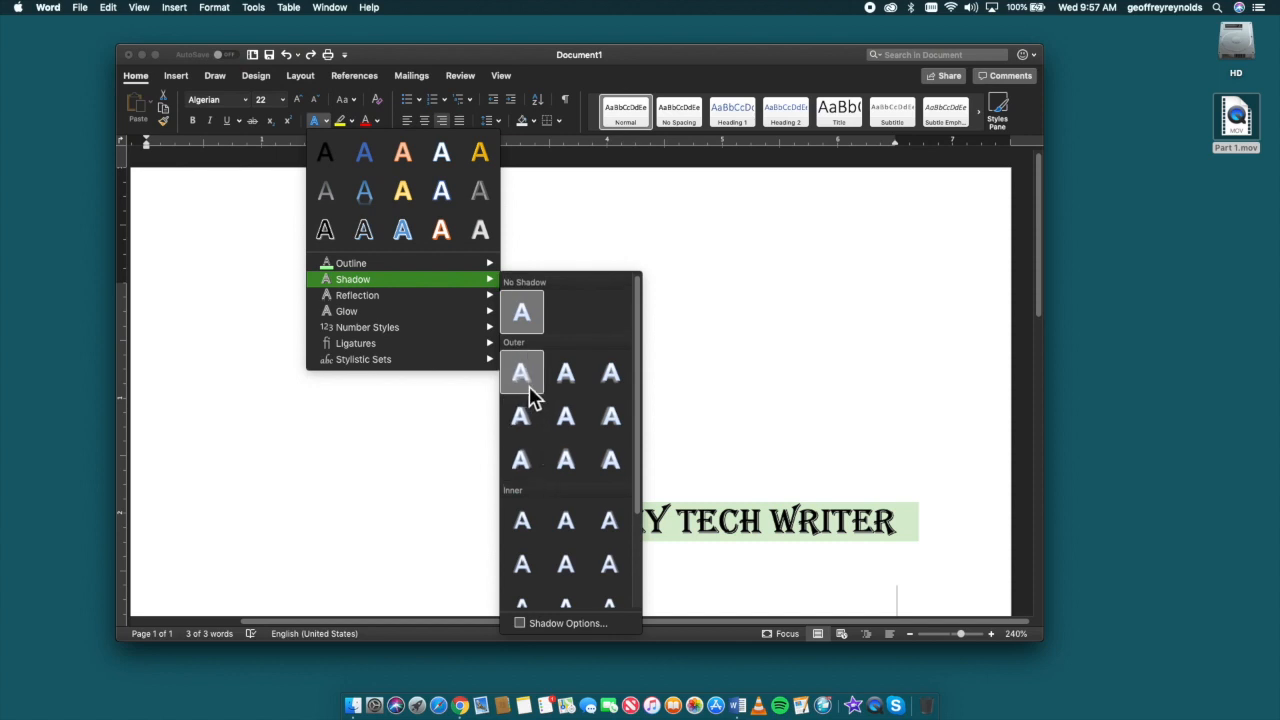
pyautogui.click(612, 375)
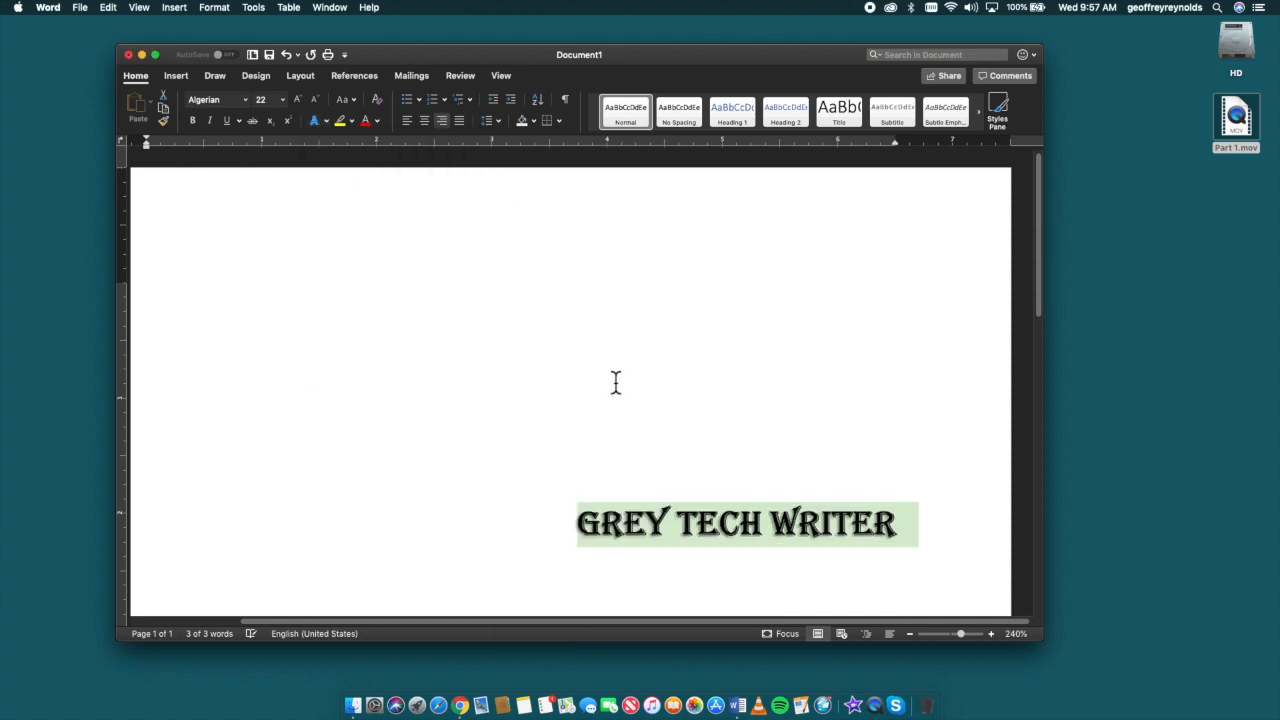
pyautogui.click(655, 440)
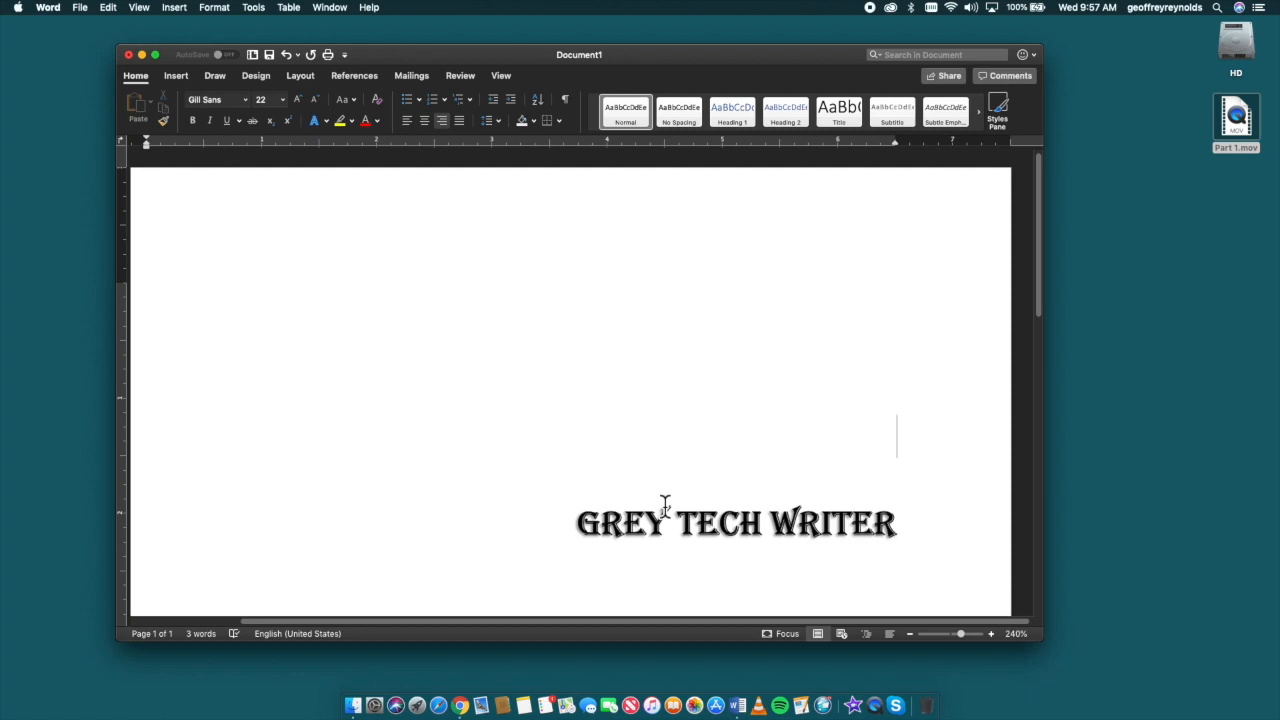
# Step: Try an upward-offset outer shadow on the GREY TECH WRITER text, and undo it
pyautogui.tripleClick(656, 508)
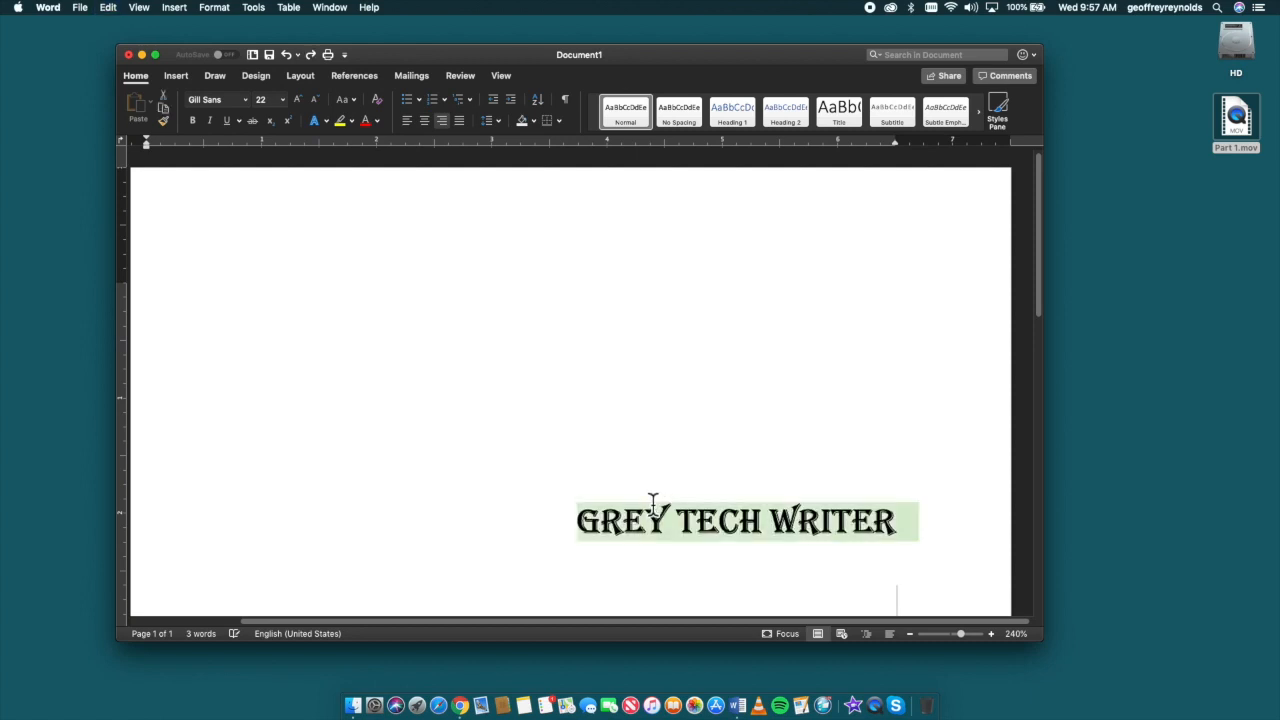
pyautogui.click(325, 121)
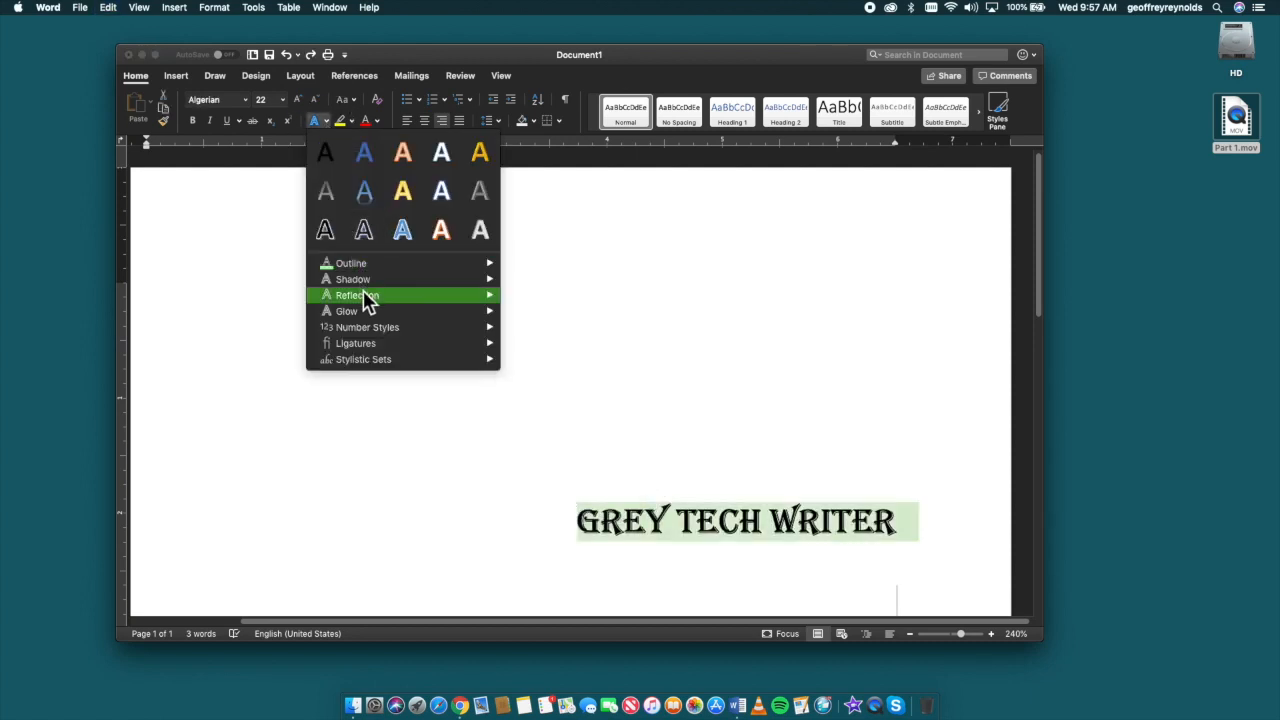
pyautogui.moveTo(378, 283)
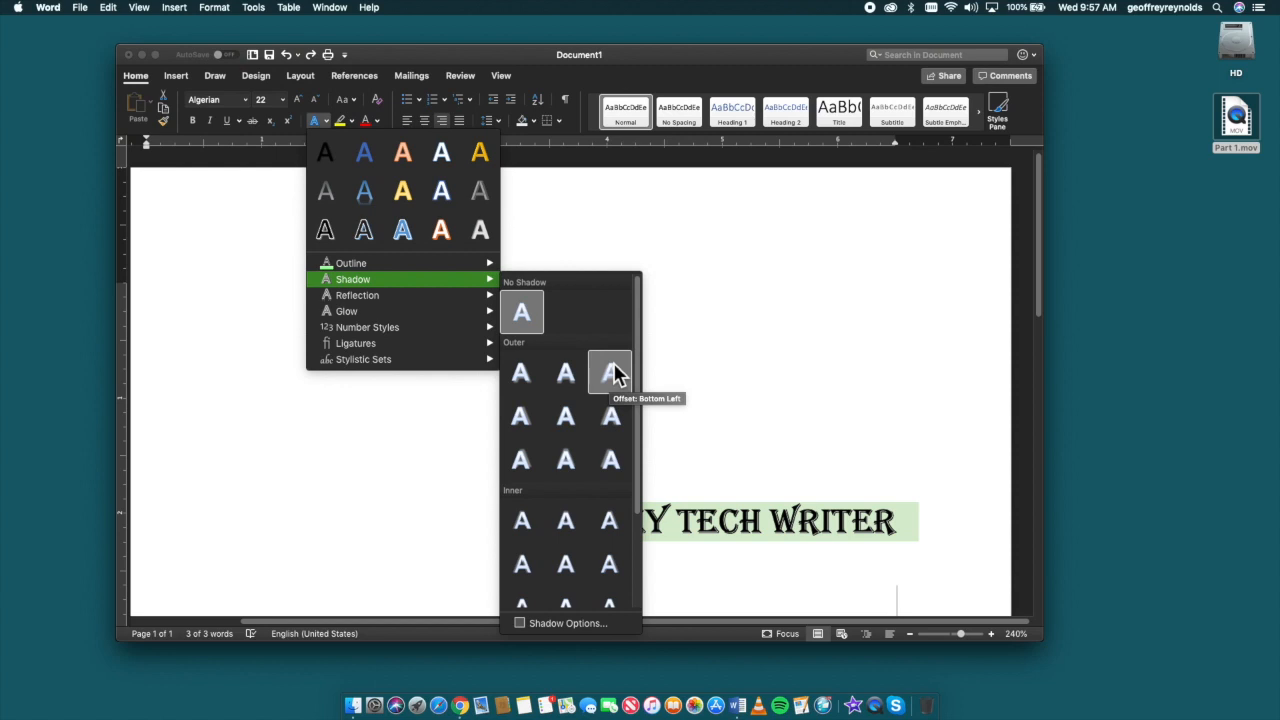
pyautogui.click(571, 463)
pyautogui.click(590, 441)
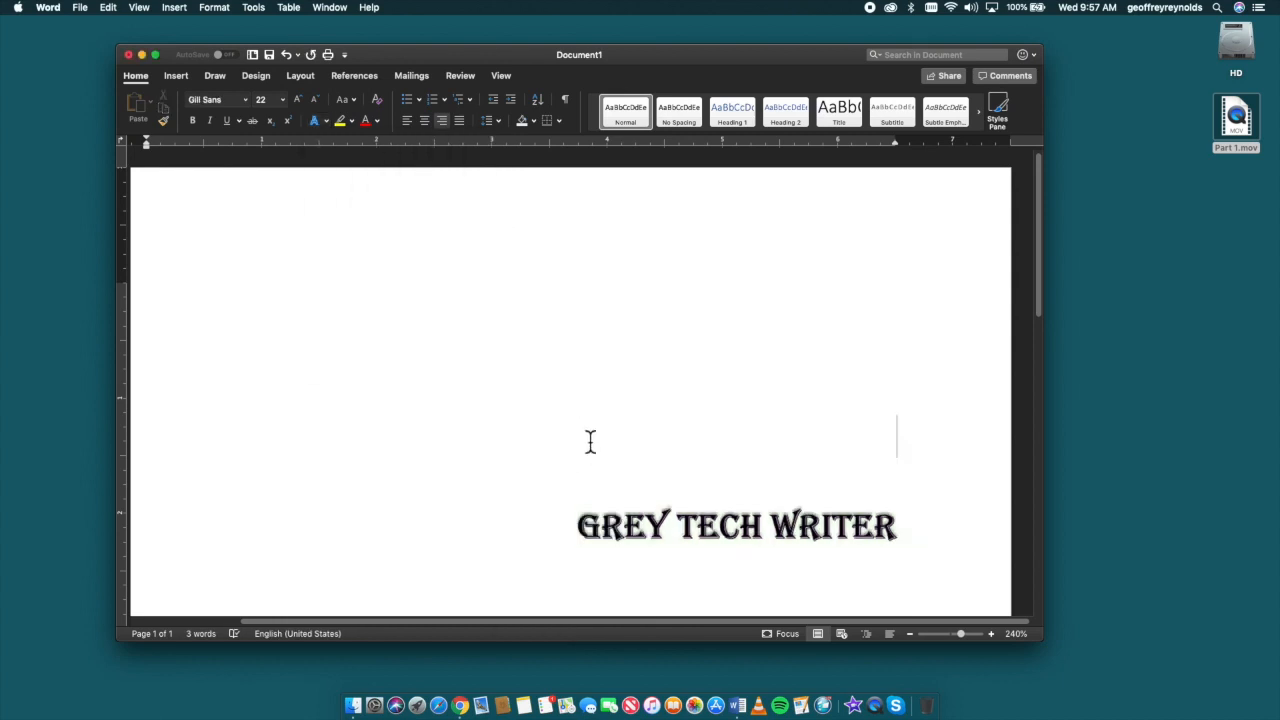
pyautogui.press('super+z')
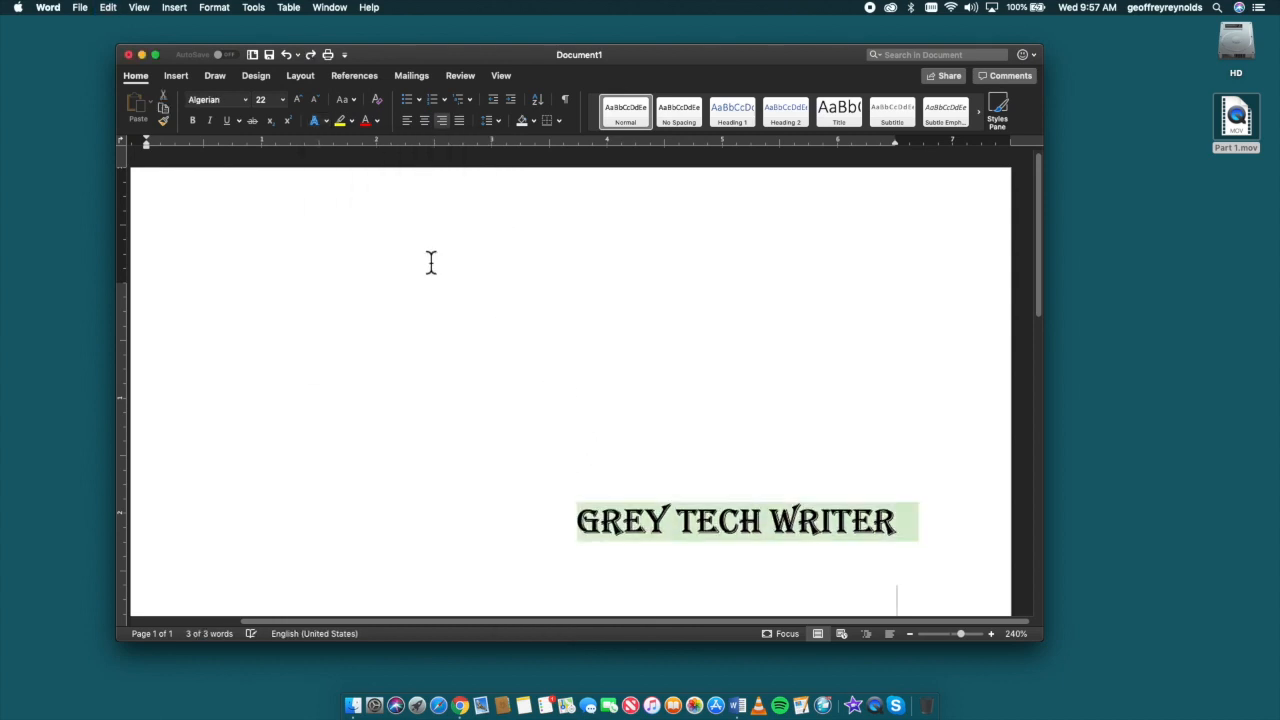
# Step: Change the outline of the GREY TECH WRITER text to the recently used purple
pyautogui.click(327, 121)
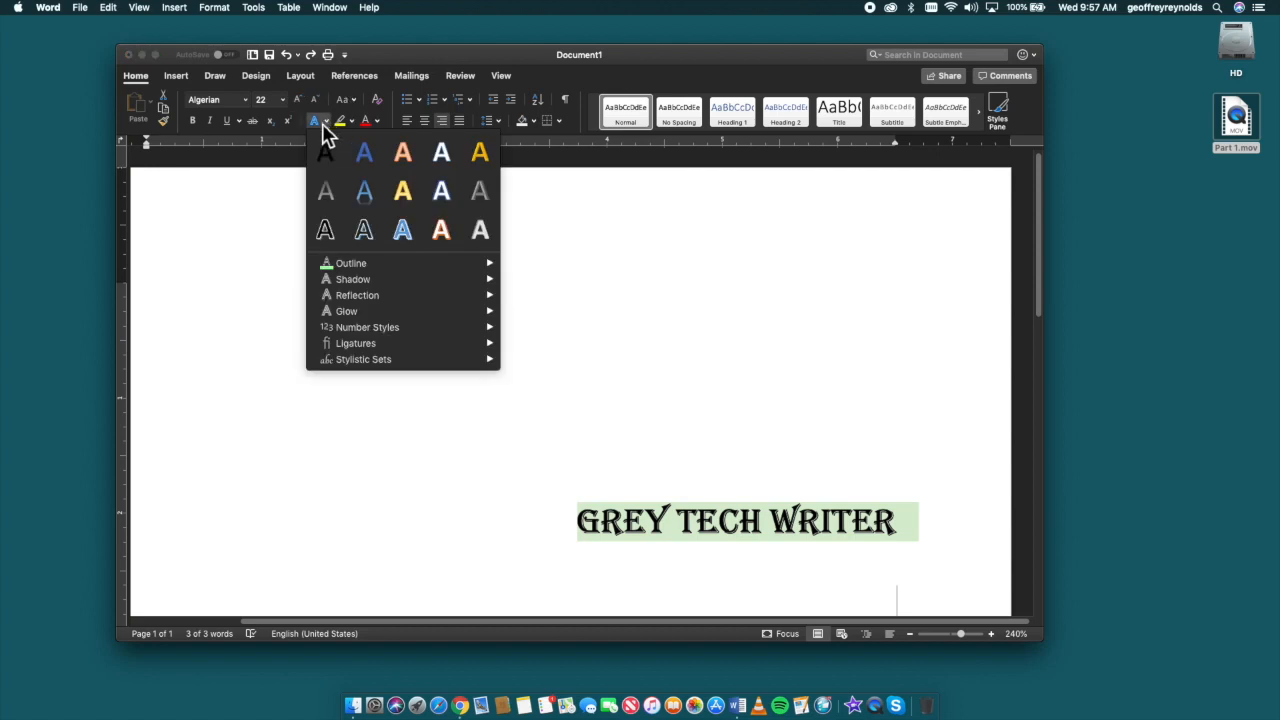
pyautogui.moveTo(474, 265)
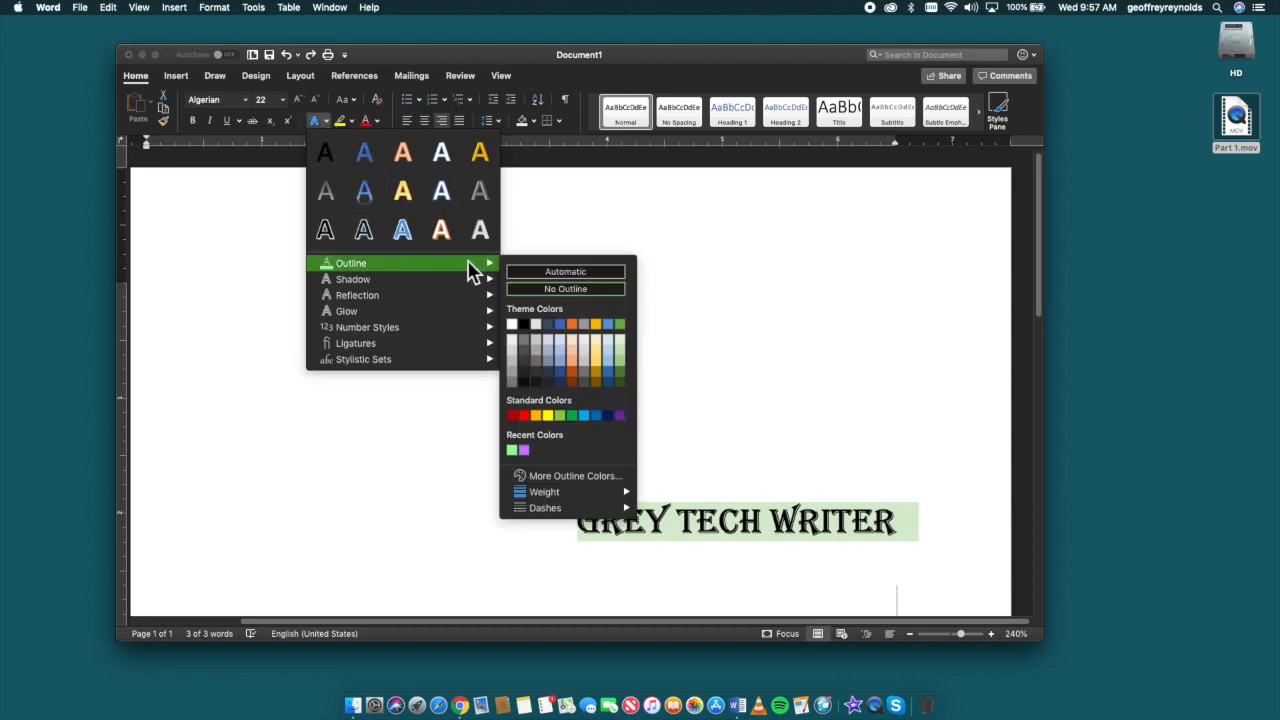
pyautogui.click(516, 451)
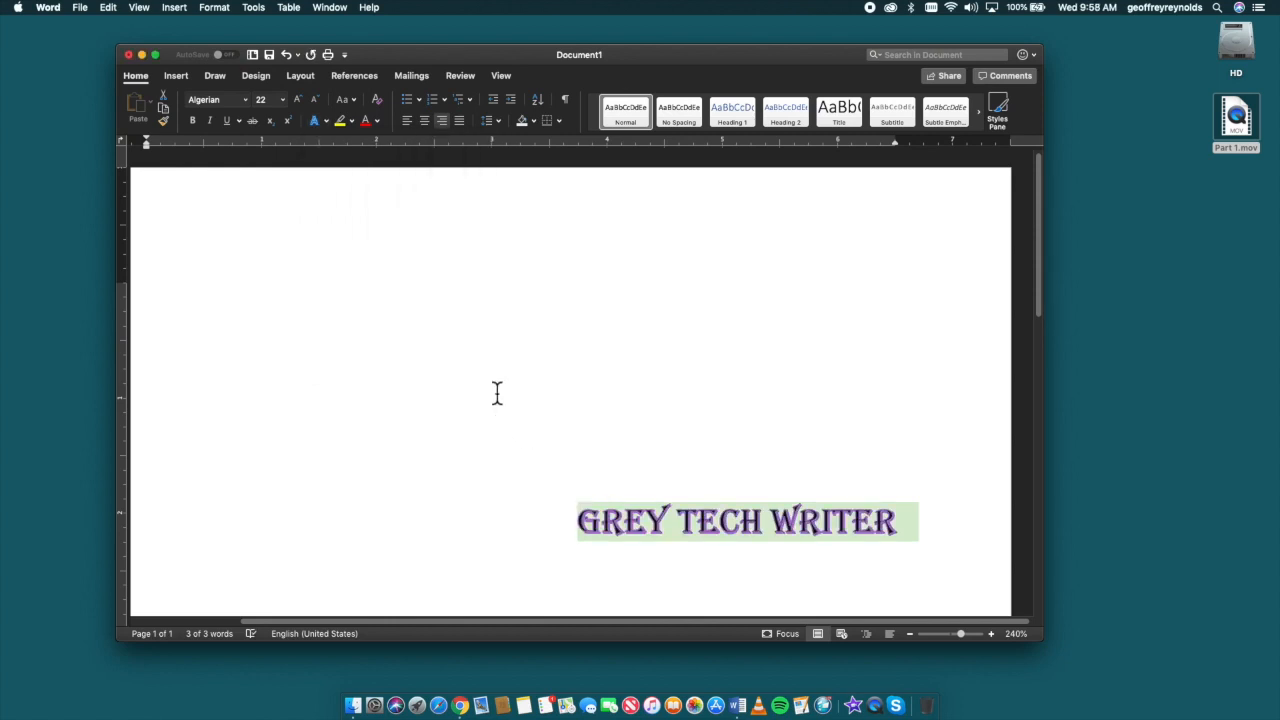
# Step: Try the middle outer shadow of the third row on the GREY TECH WRITER text, and undo it
pyautogui.click(325, 121)
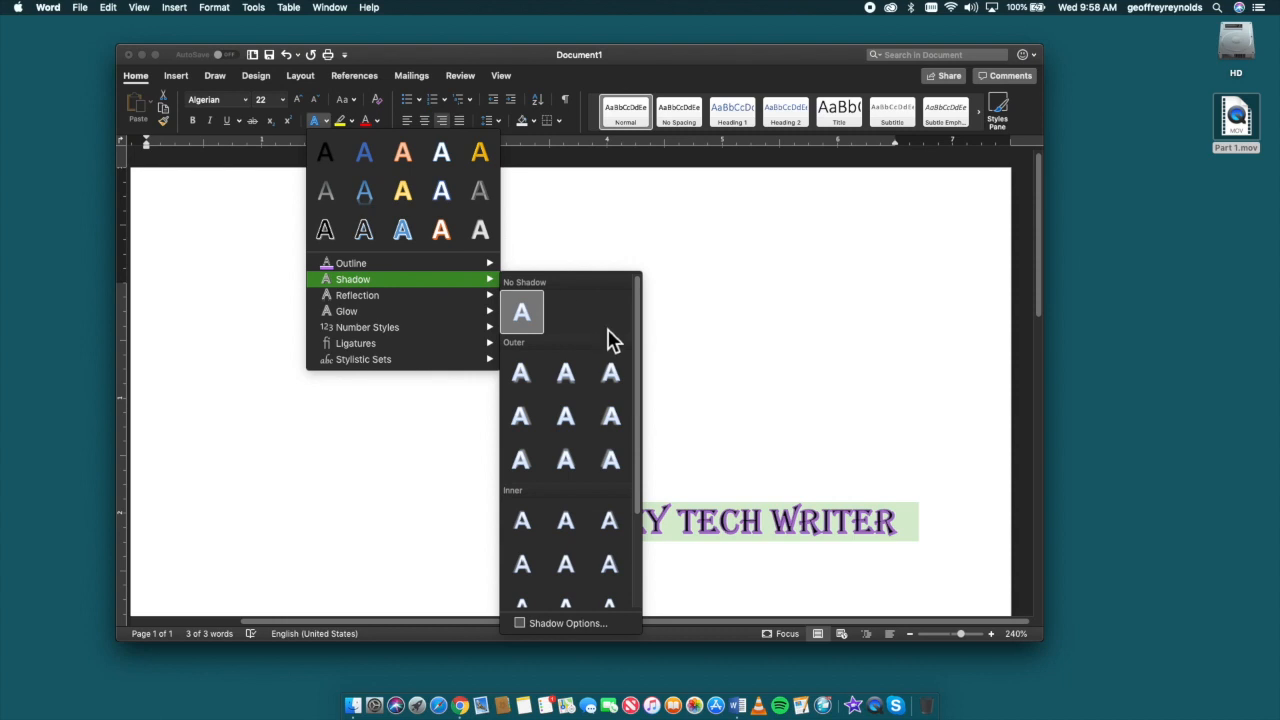
pyautogui.click(566, 462)
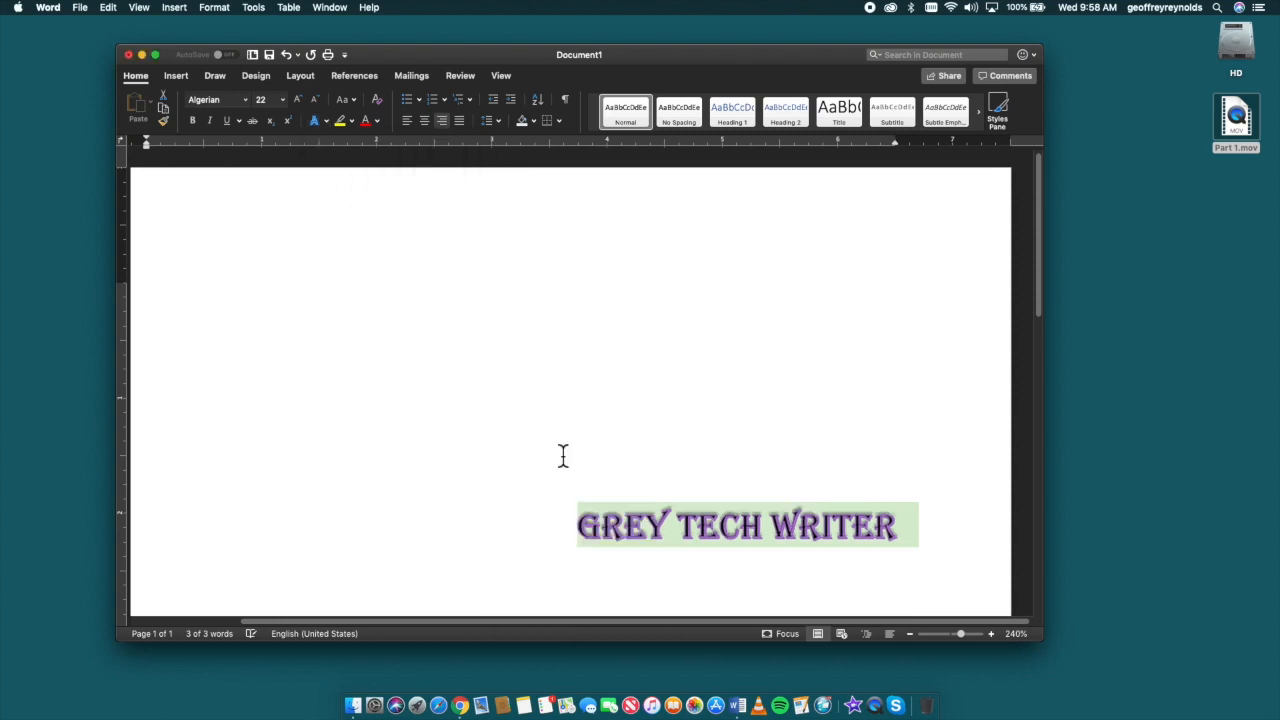
pyautogui.click(589, 466)
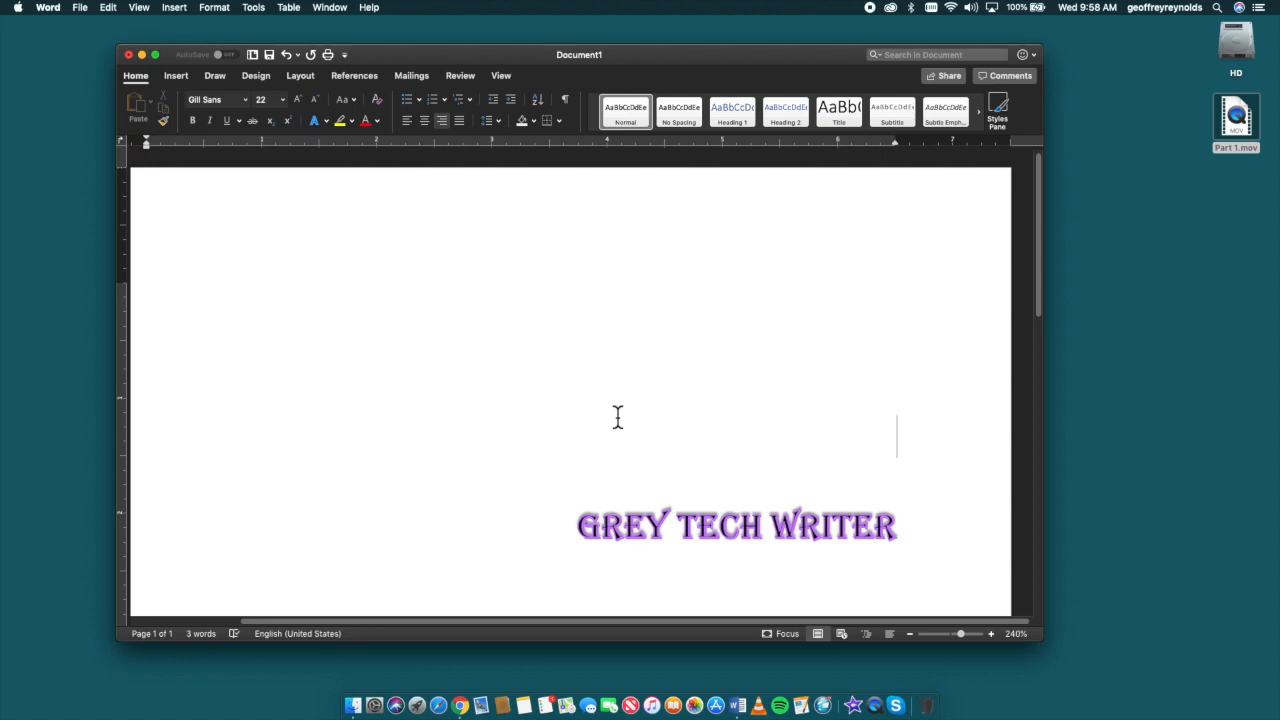
pyautogui.press('super+a')
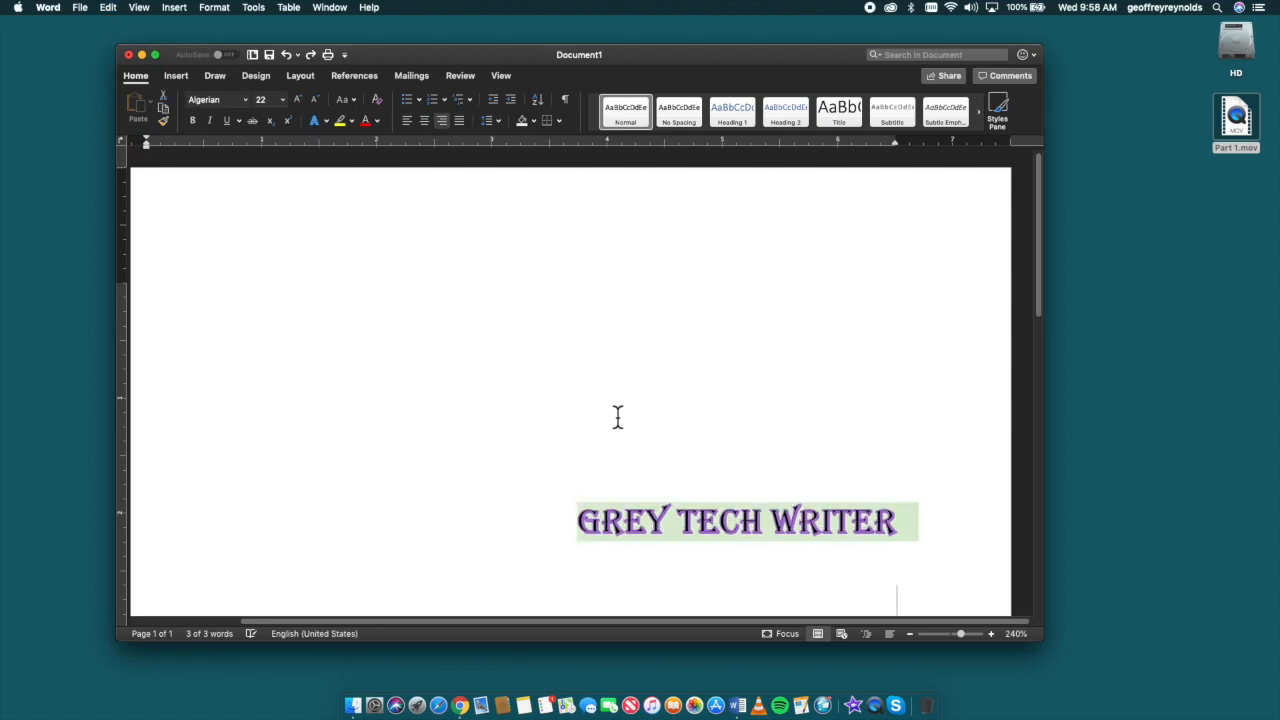
# Step: Try the inner shadow Inside: Top Right on the GREY TECH WRITER text, and undo it
pyautogui.click(326, 121)
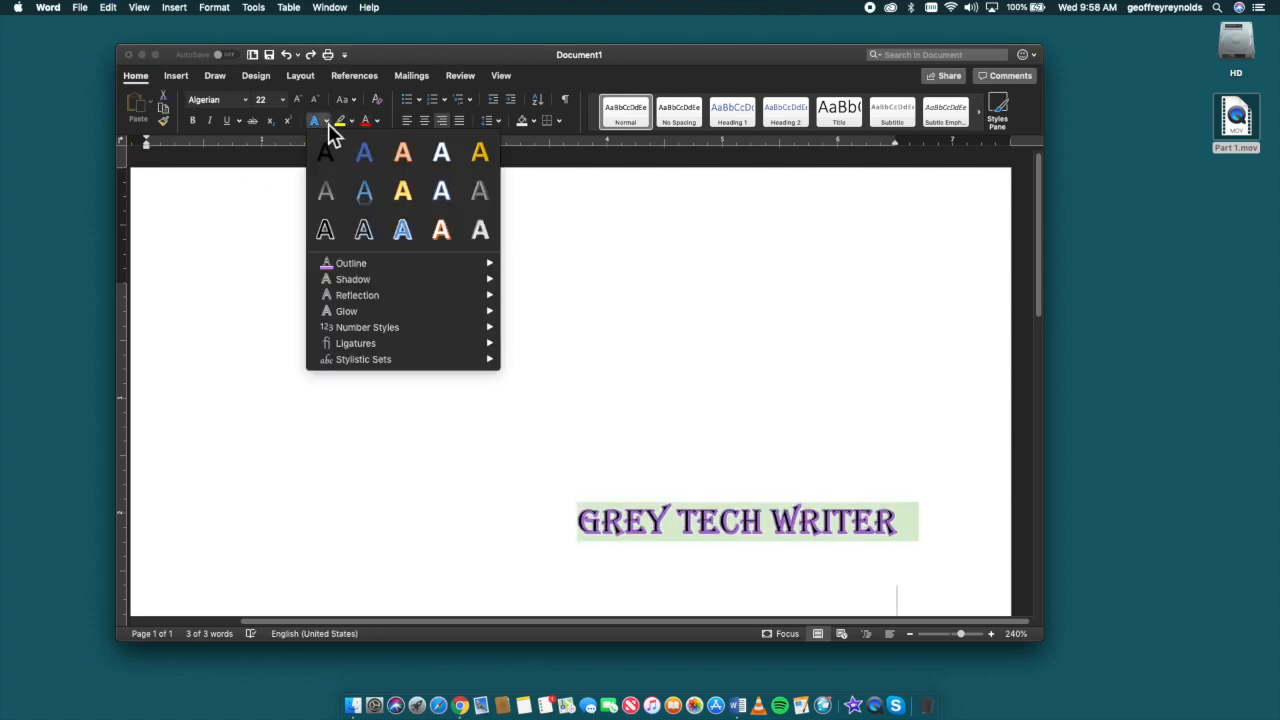
pyautogui.moveTo(356, 284)
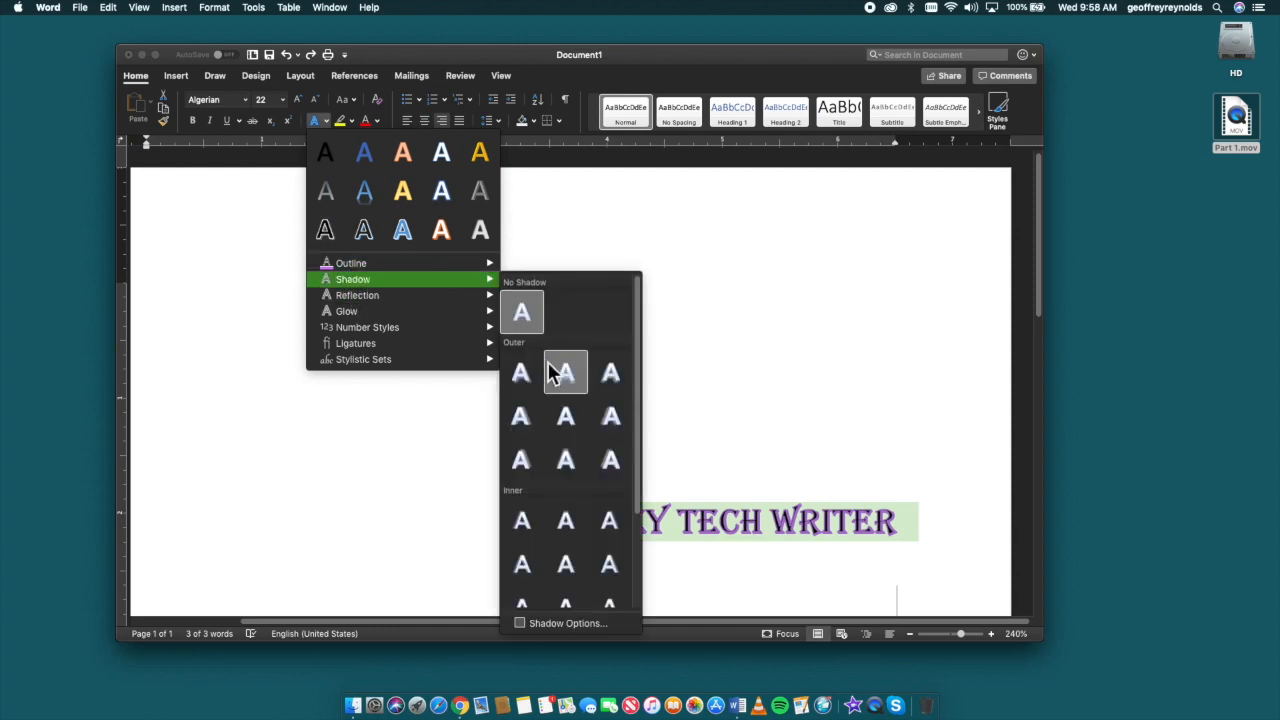
pyautogui.scroll(-2, 560, 472)
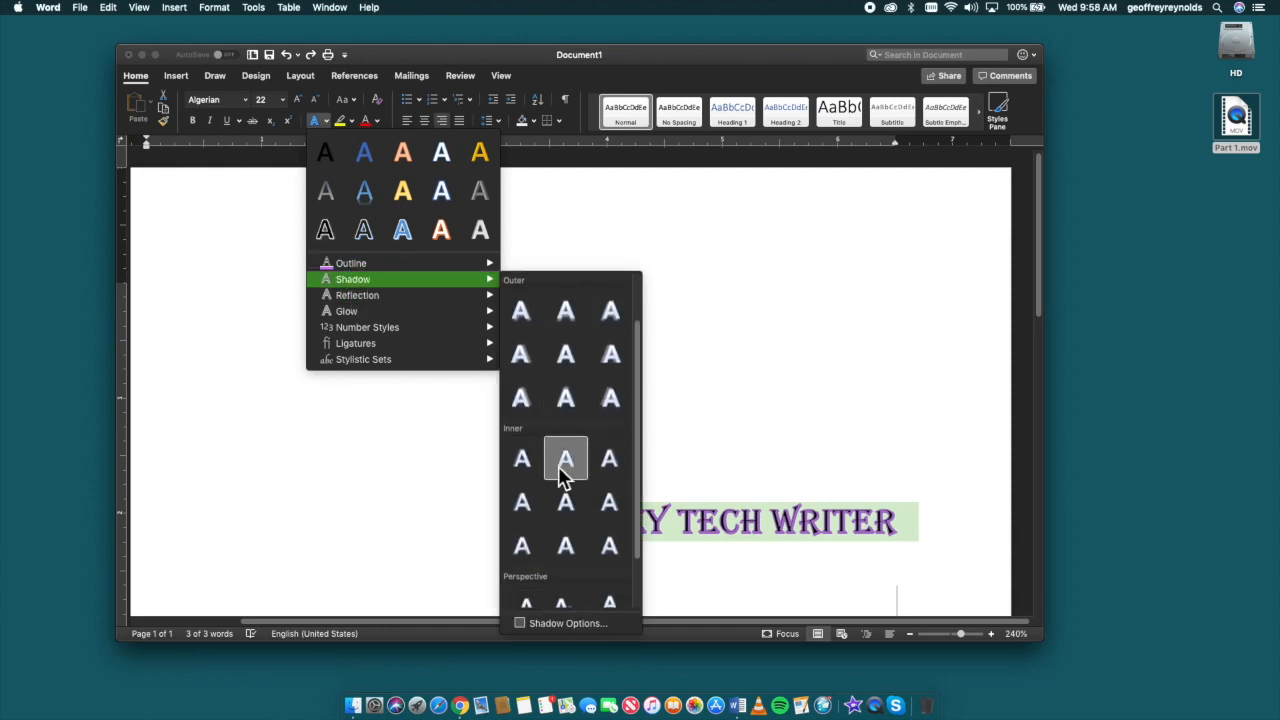
pyautogui.click(612, 460)
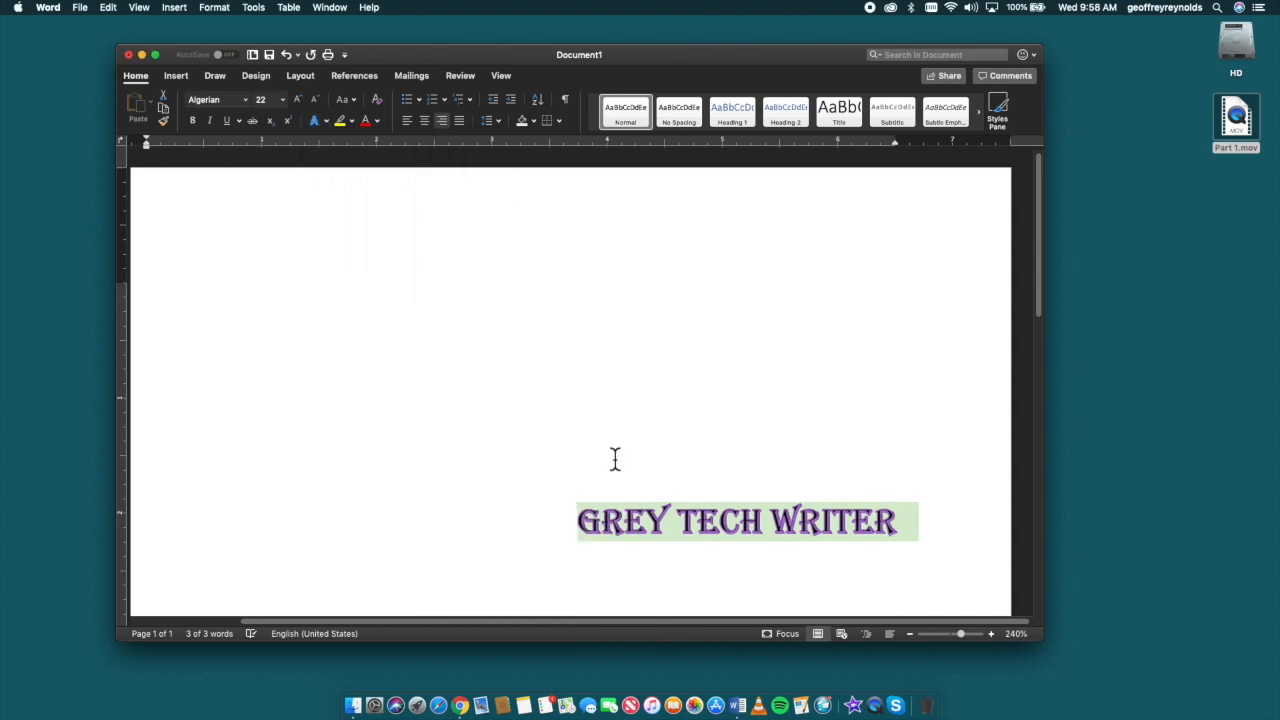
pyautogui.click(620, 455)
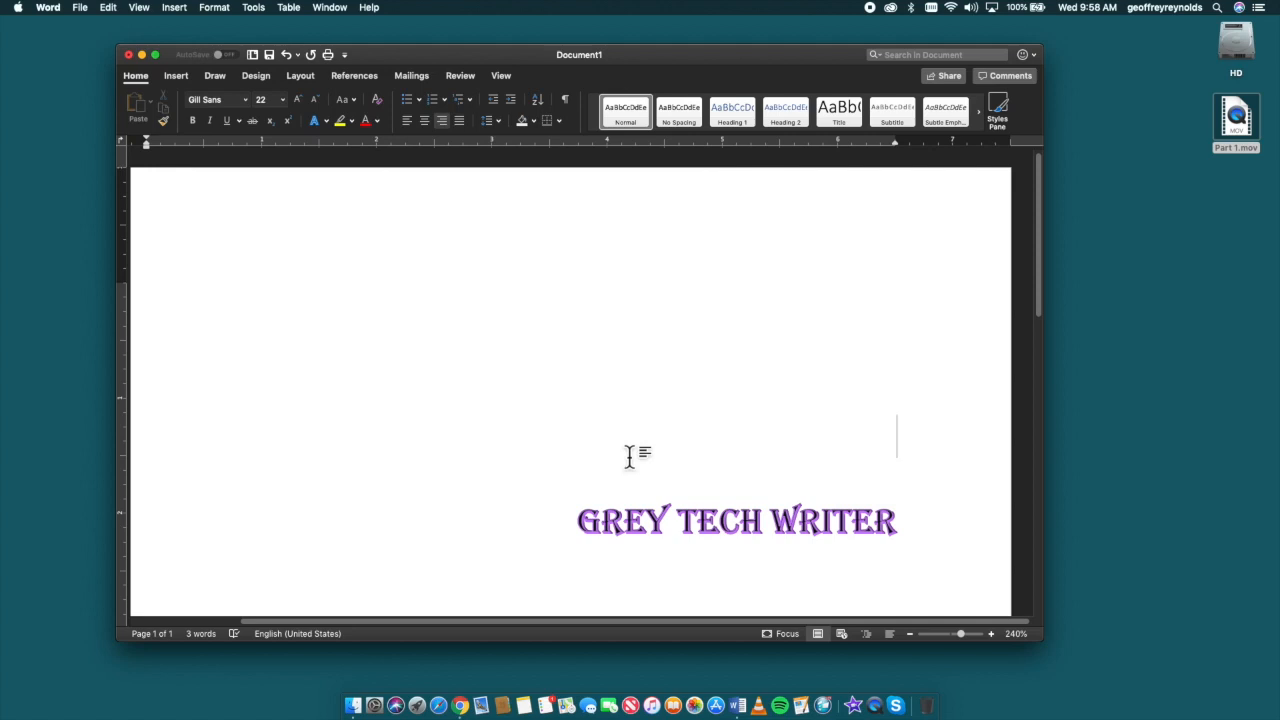
pyautogui.press('super+a')
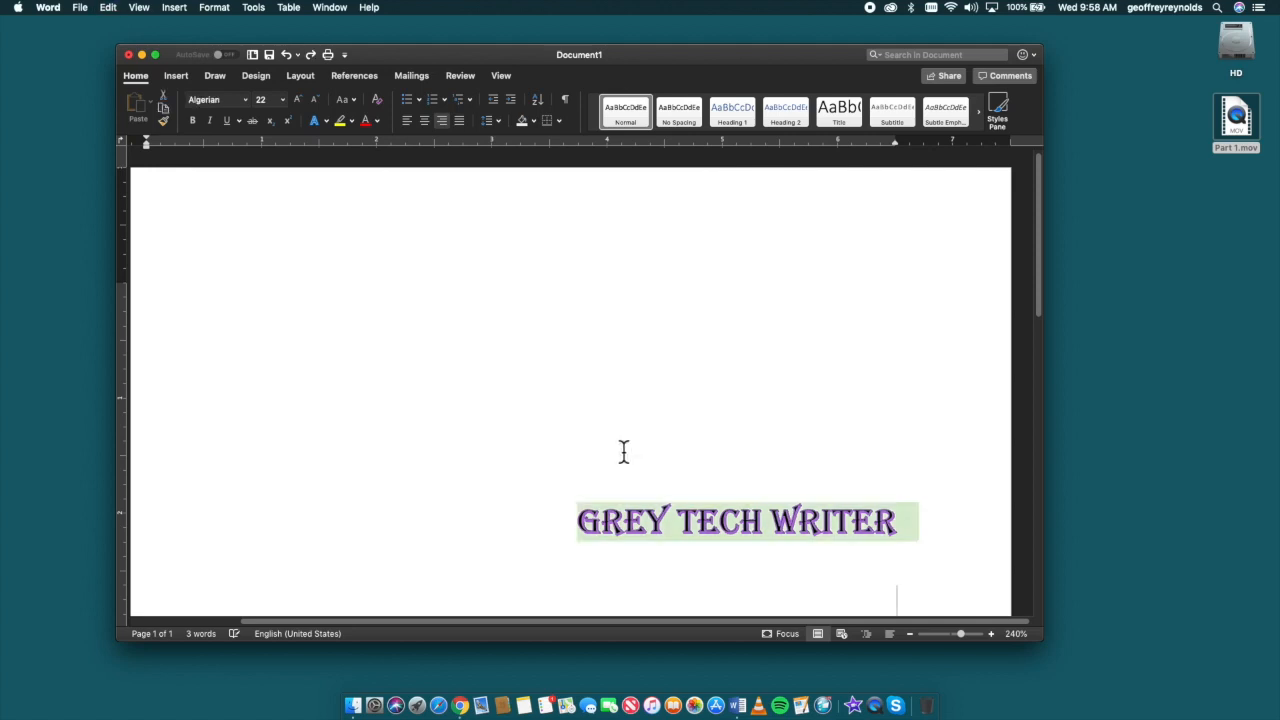
# Step: Try the inner shadow Inside: Bottom on the GREY TECH WRITER text, and undo it
pyautogui.click(327, 124)
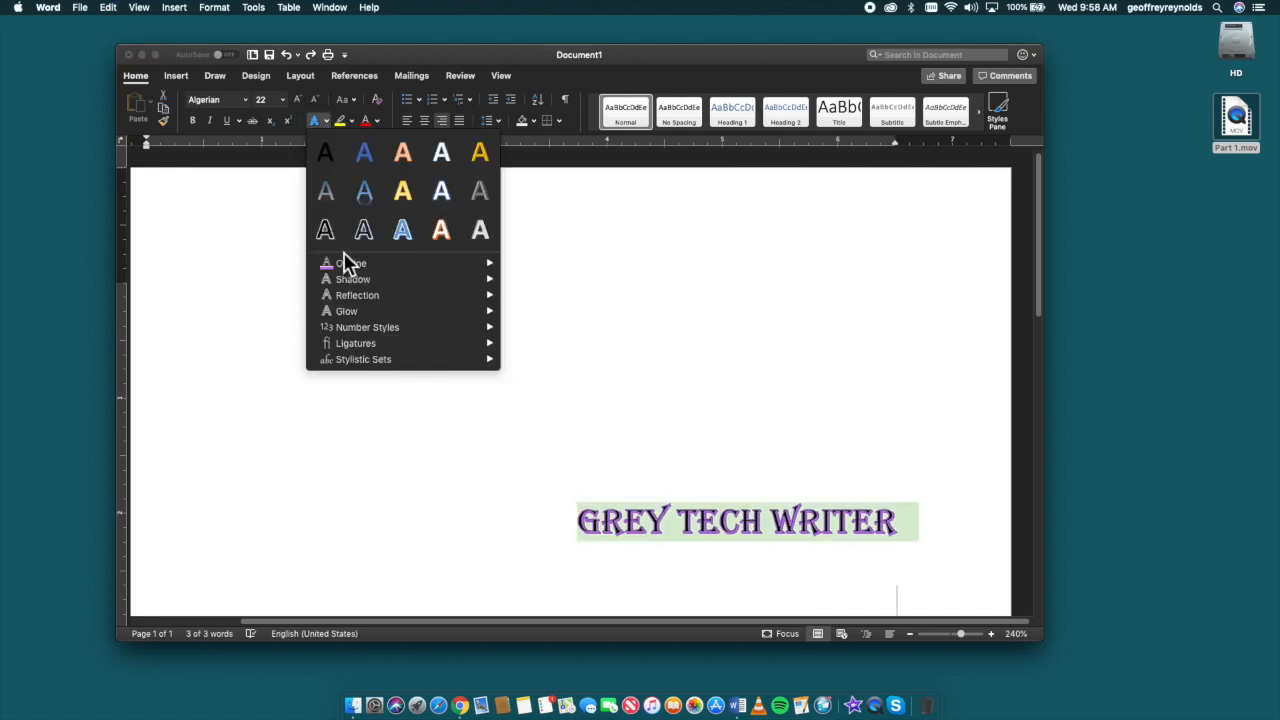
pyautogui.moveTo(418, 284)
pyautogui.scroll(-3, 618, 482)
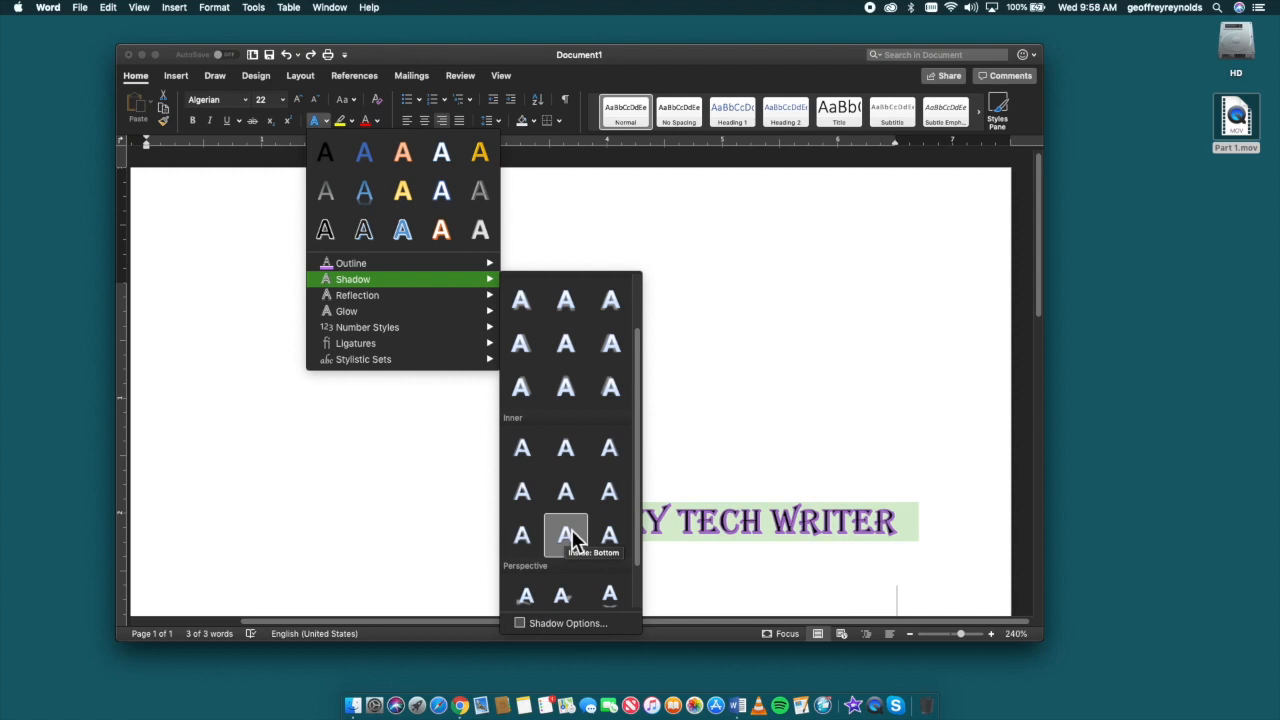
pyautogui.click(566, 535)
pyautogui.click(552, 533)
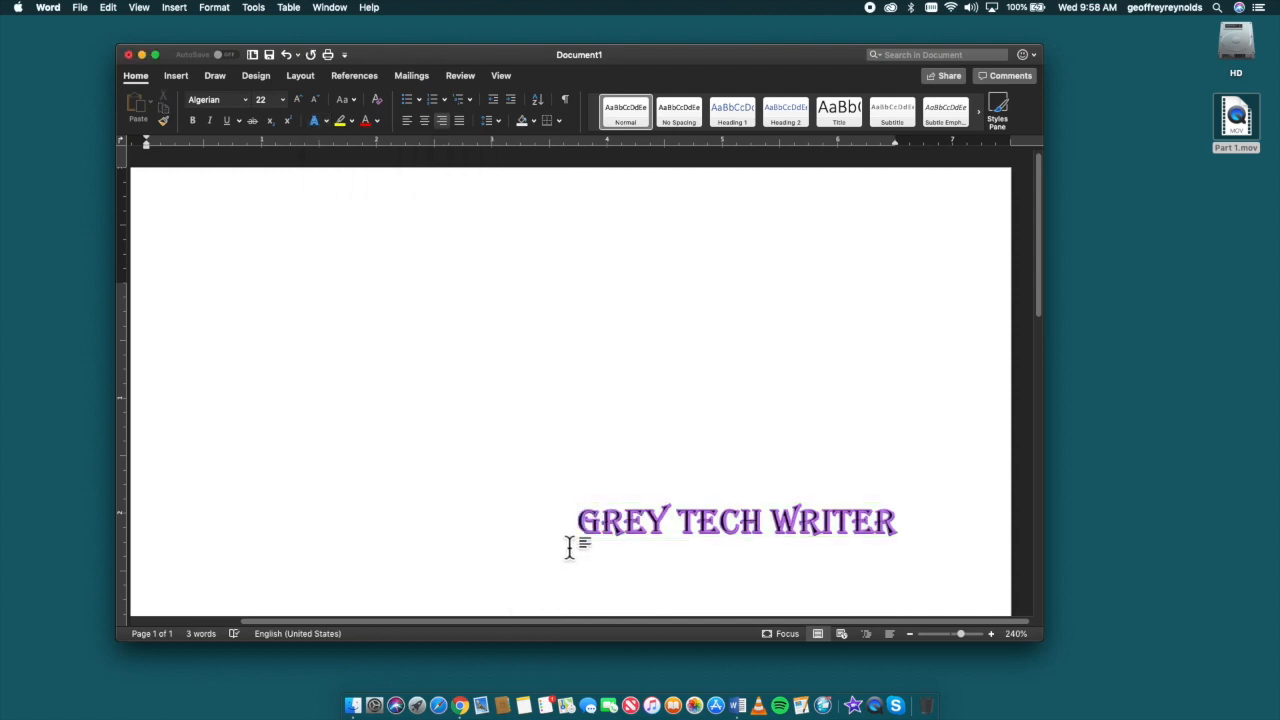
pyautogui.moveTo(923, 537); pyautogui.dragTo(573, 516)
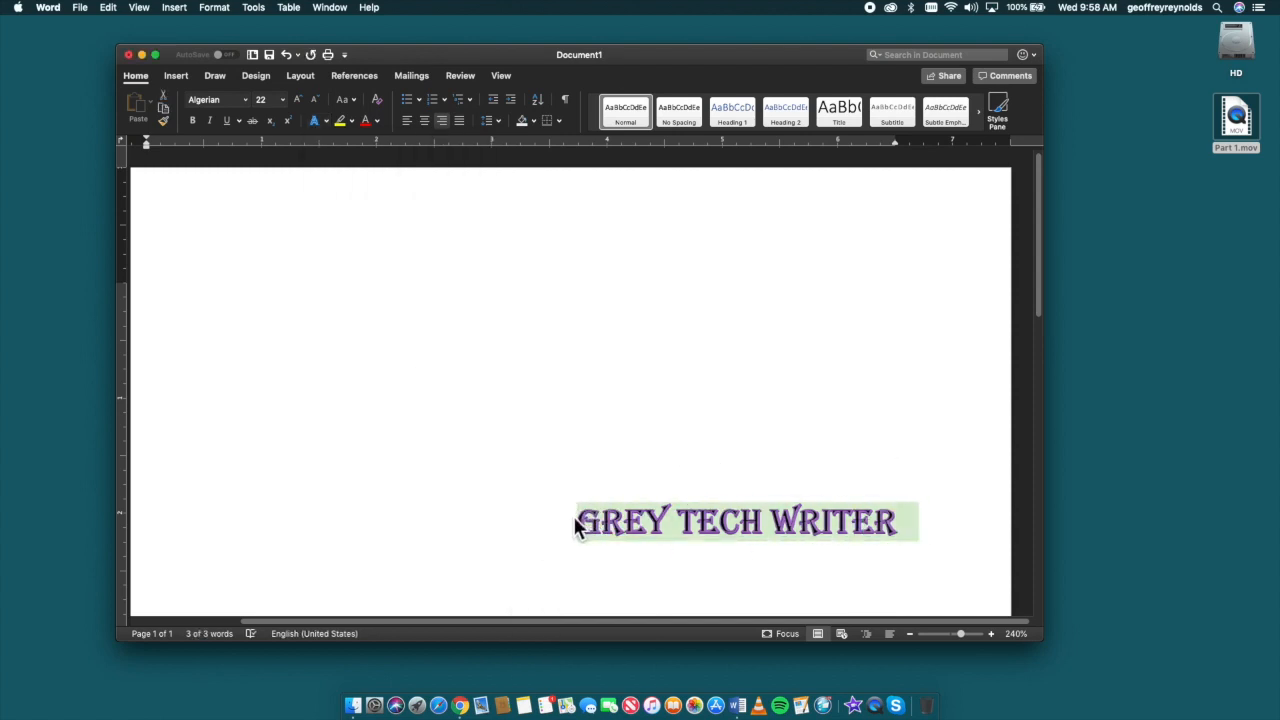
# Step: Try the first perspective shadow on the GREY TECH WRITER text, and undo it
pyautogui.click(326, 121)
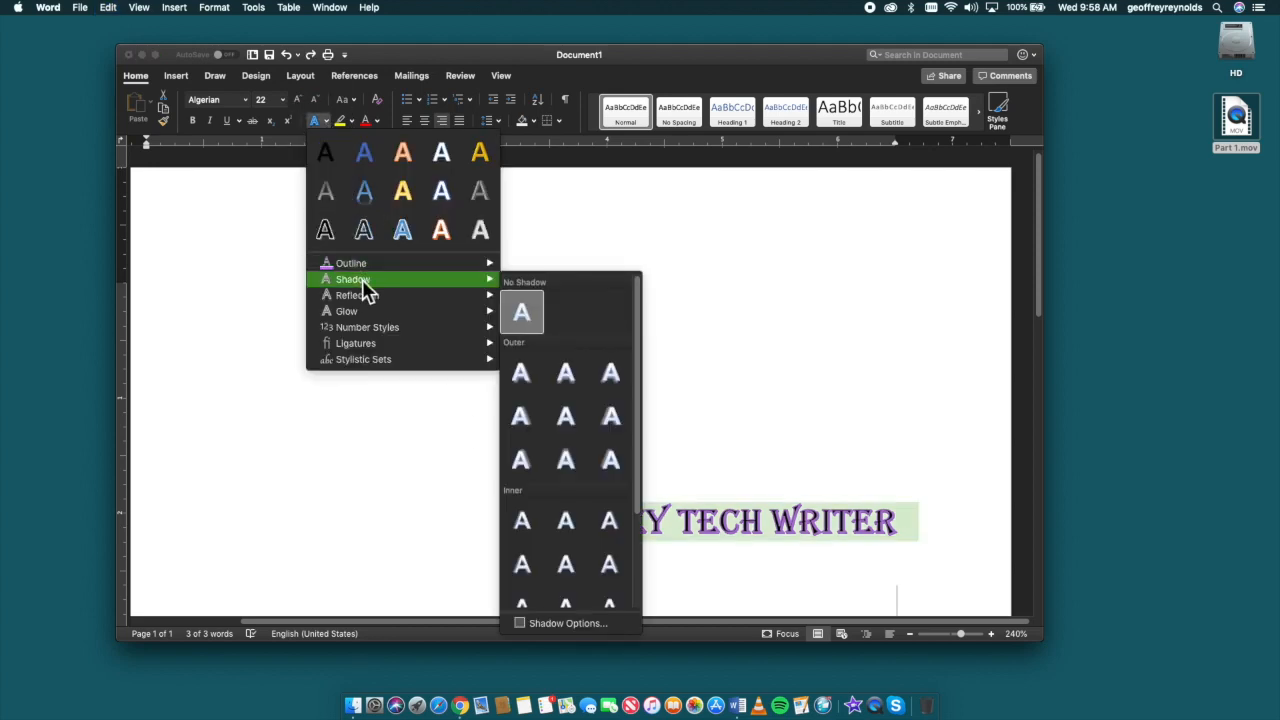
pyautogui.scroll(-3, 606, 430)
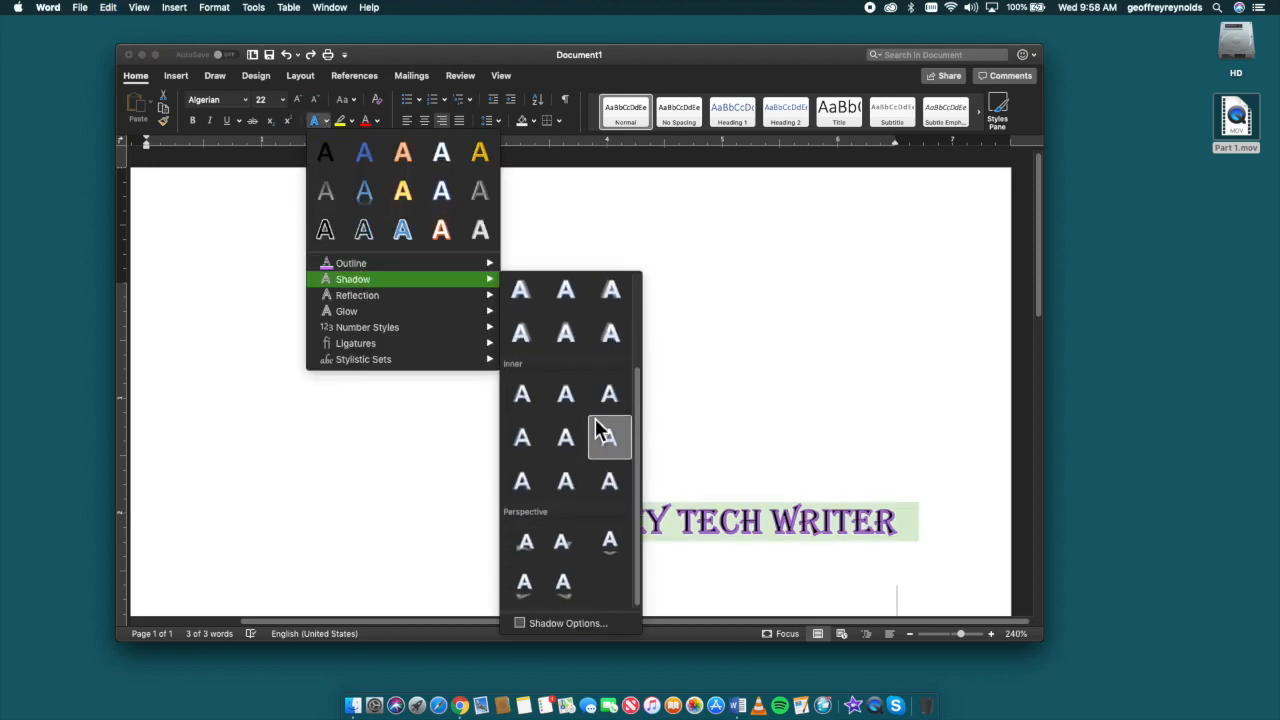
pyautogui.click(523, 535)
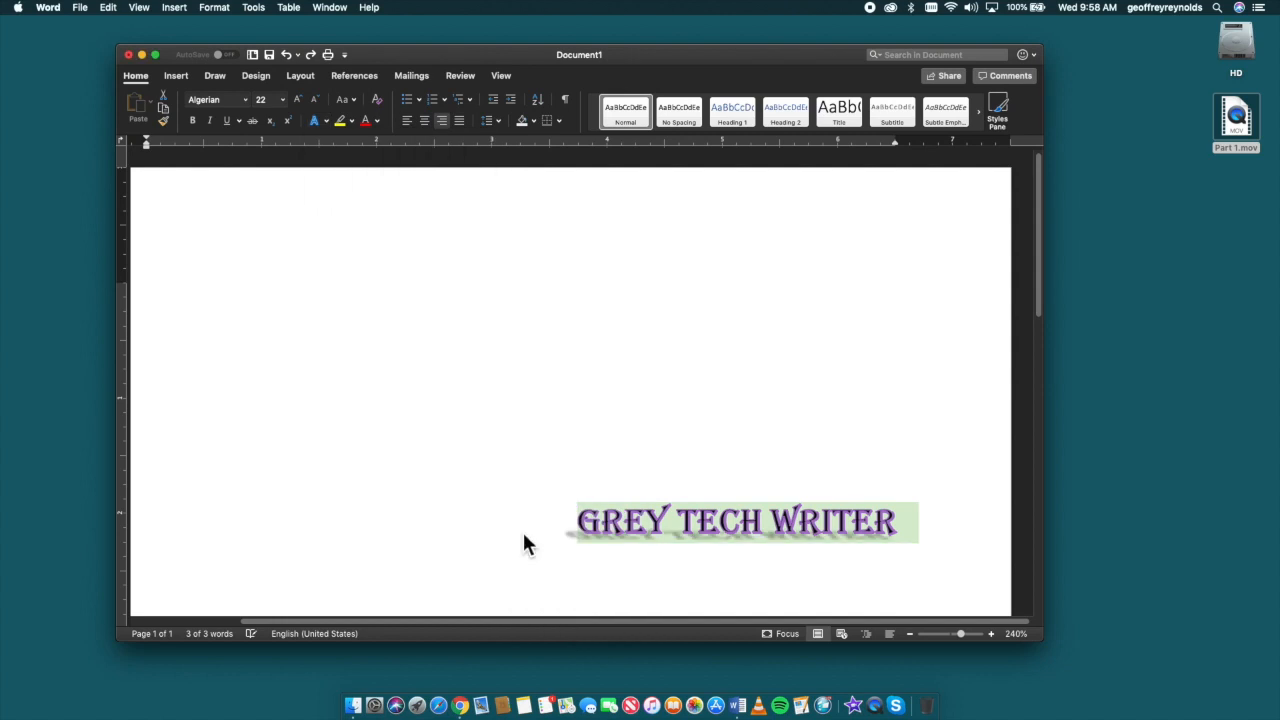
pyautogui.click(523, 572)
pyautogui.moveTo(920, 530); pyautogui.dragTo(559, 513)
pyautogui.press('super+z')
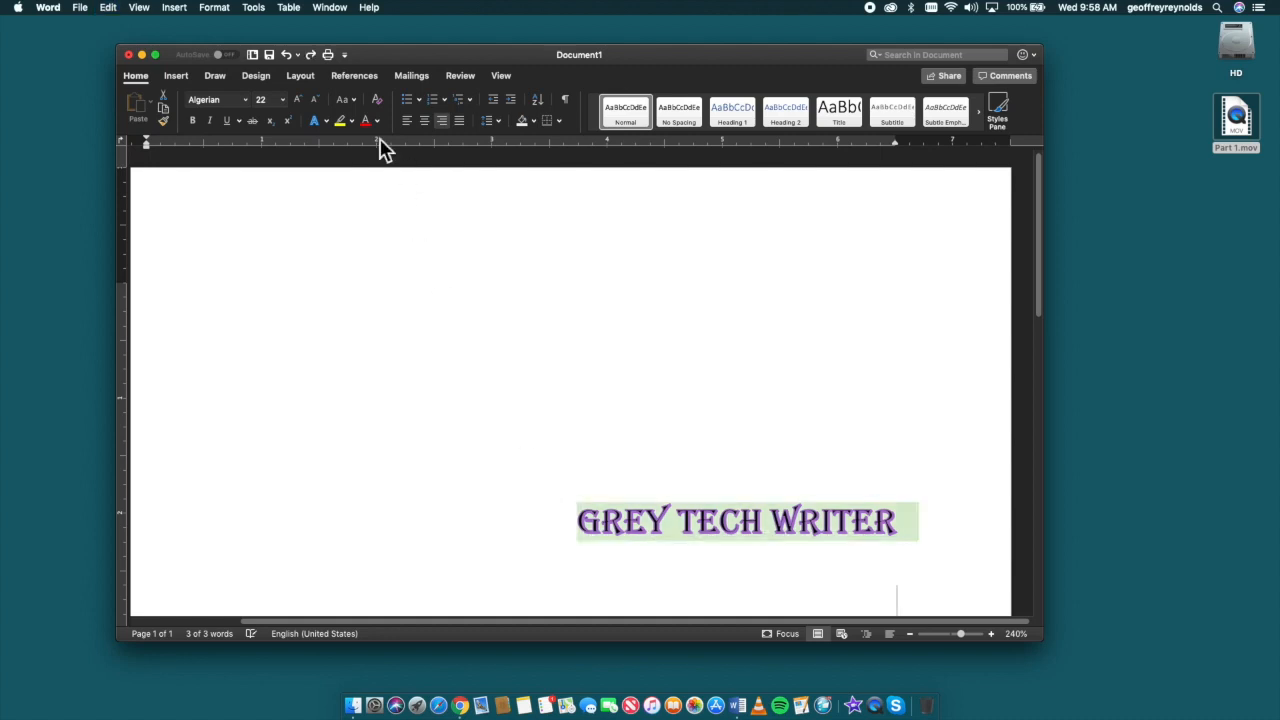
# Step: Try the shadow Perspective: Below on the GREY TECH WRITER text, and undo it
pyautogui.click(325, 121)
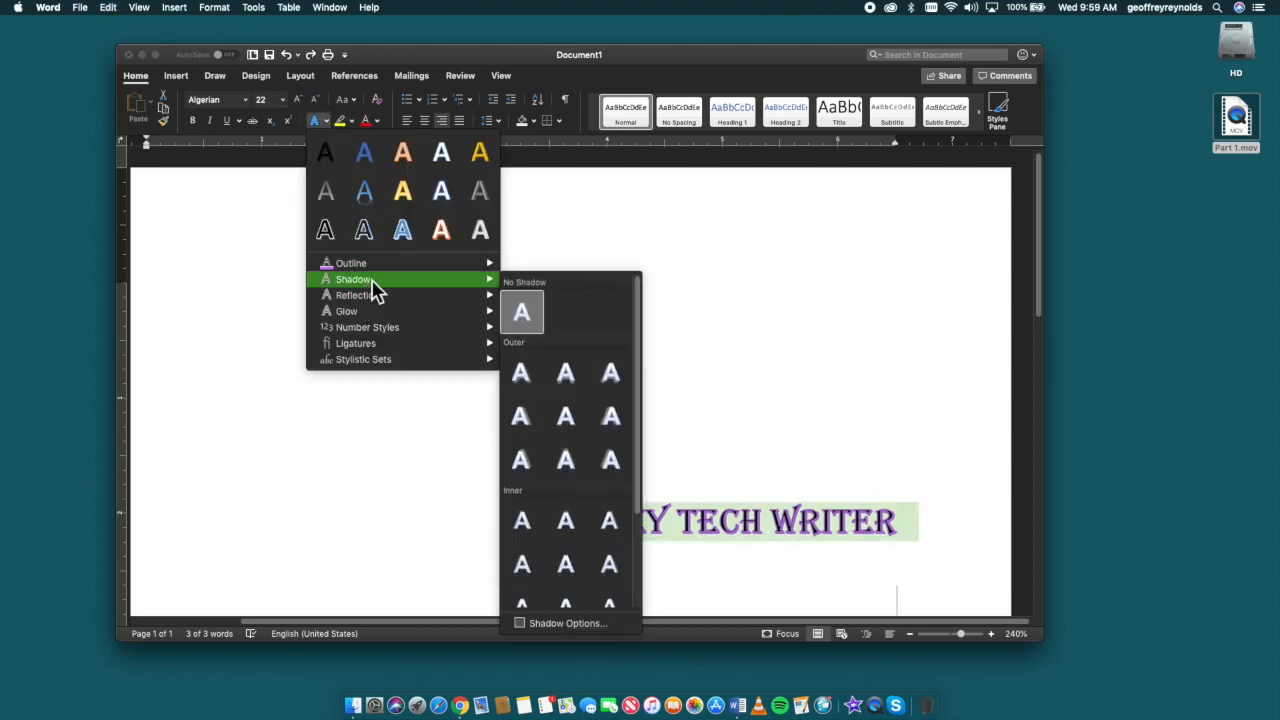
pyautogui.scroll(-3, 572, 483)
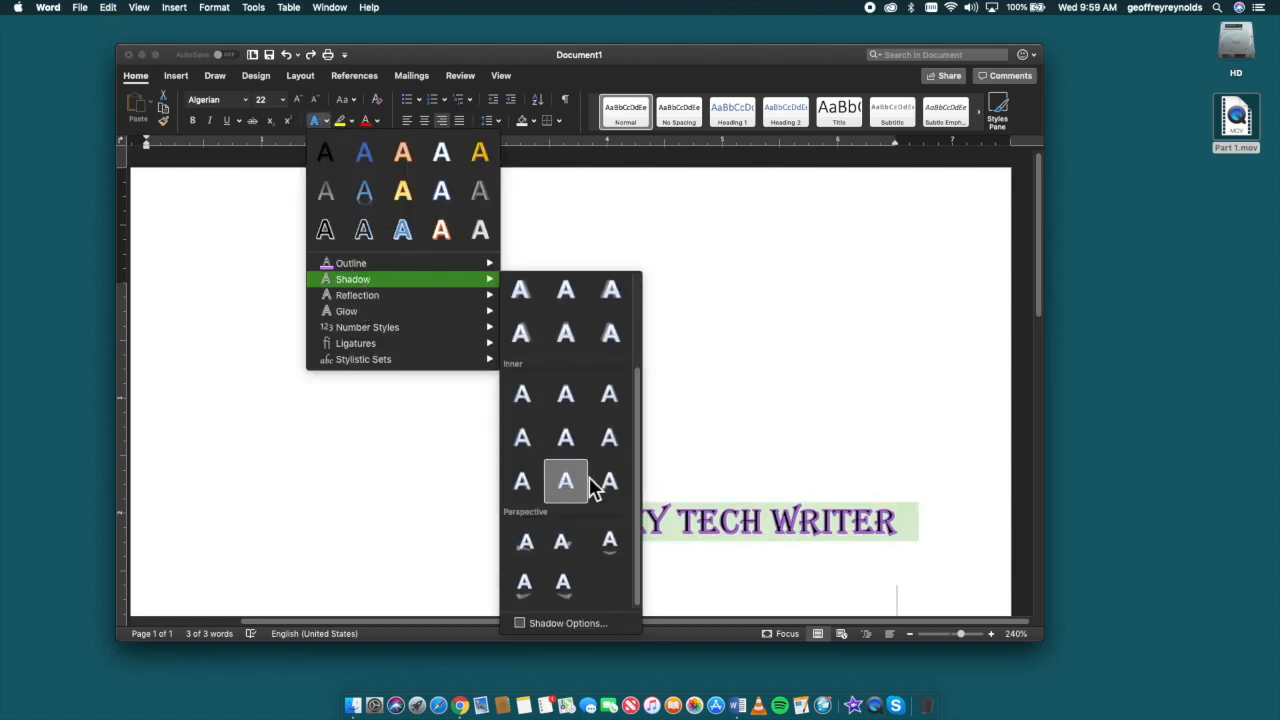
pyautogui.click(610, 542)
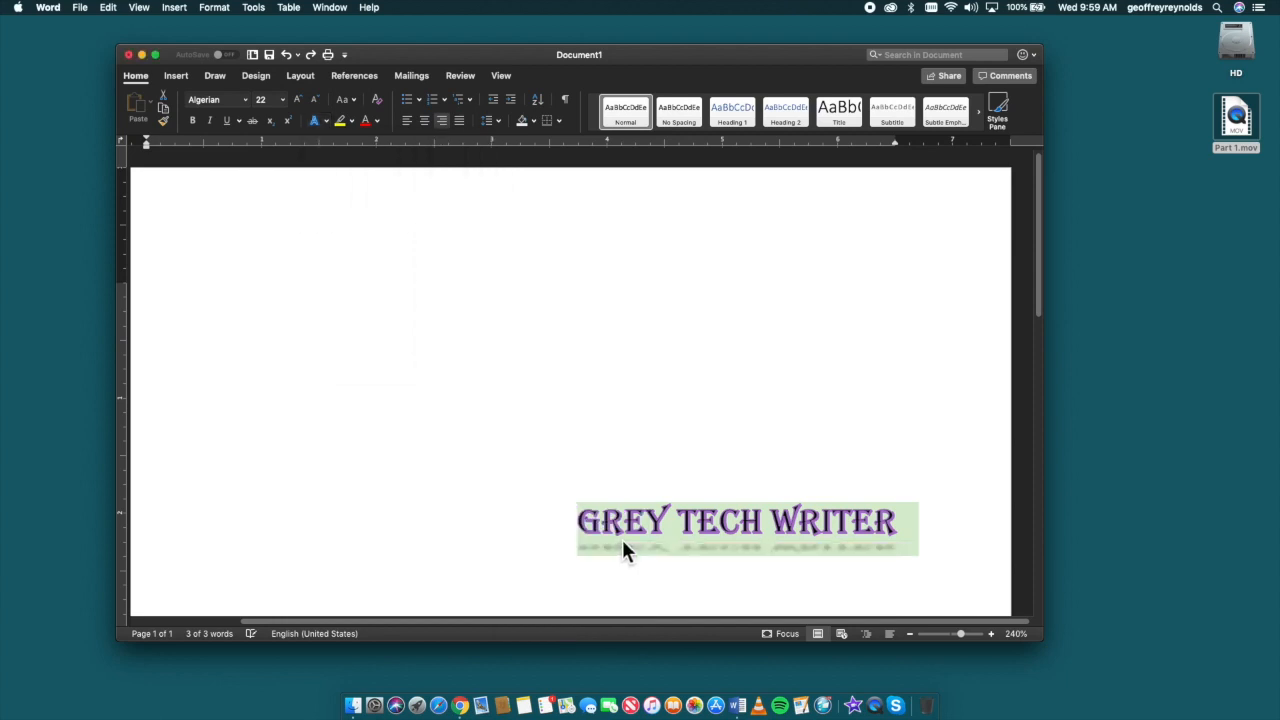
pyautogui.click(721, 397)
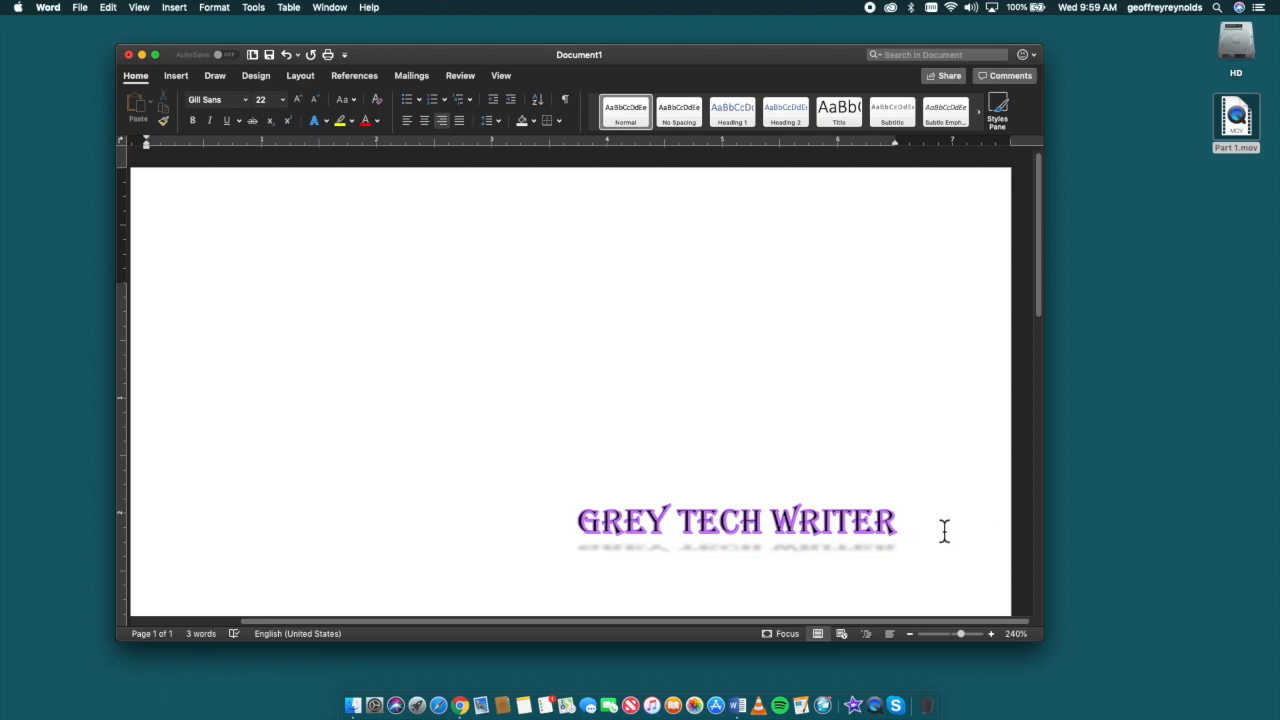
pyautogui.moveTo(920, 524); pyautogui.dragTo(535, 531)
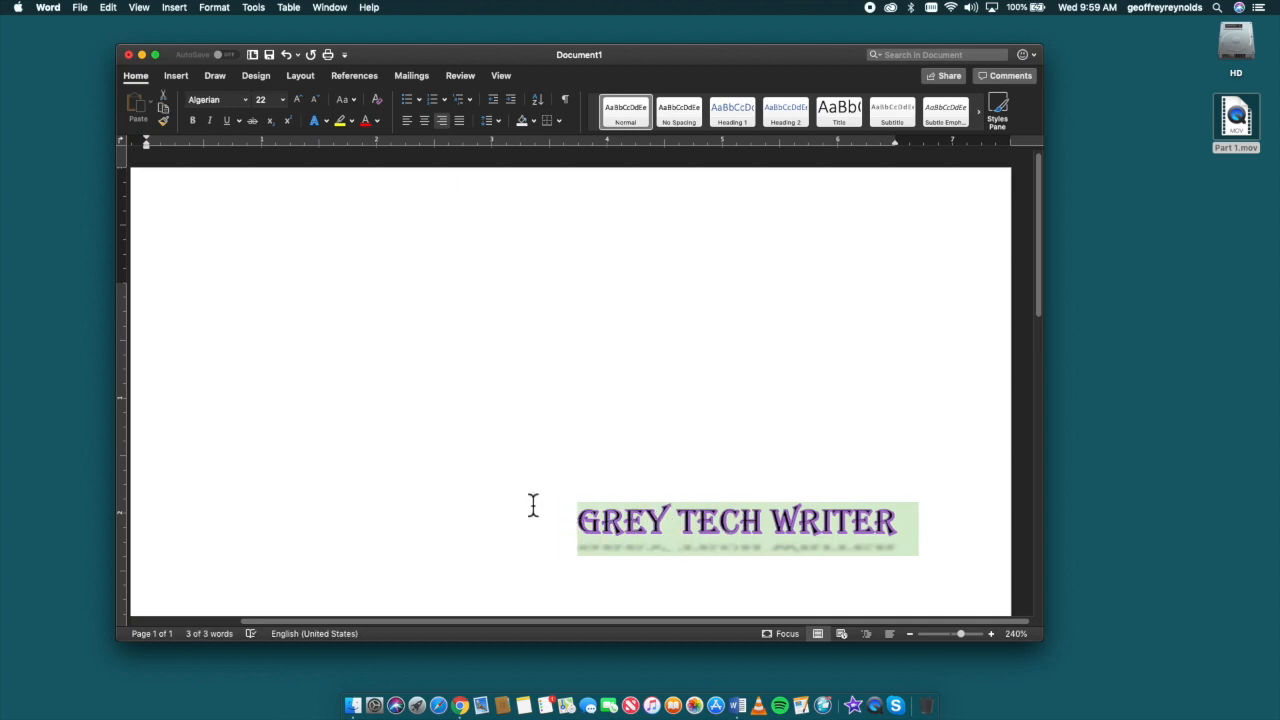
pyautogui.press('super+z')
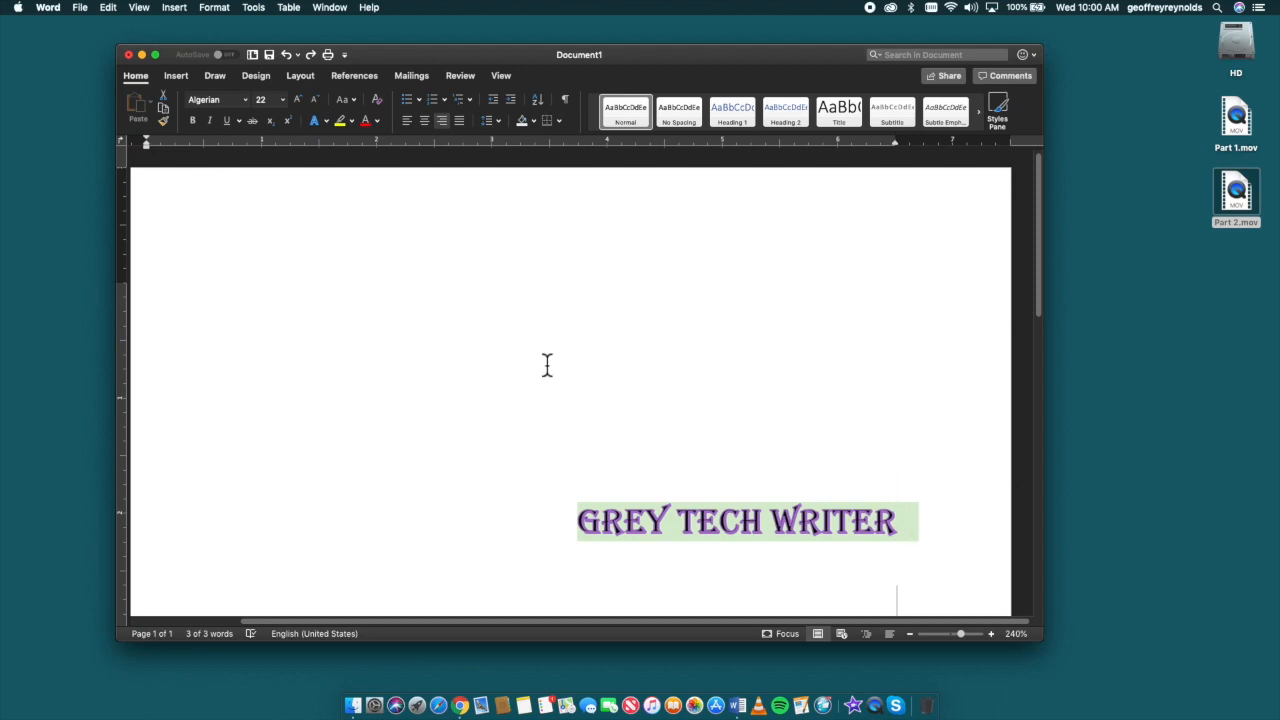
# Step: Try the reflection variation Tight Reflection: Touching on the GREY TECH WRITER text, and undo it
pyautogui.click(327, 121)
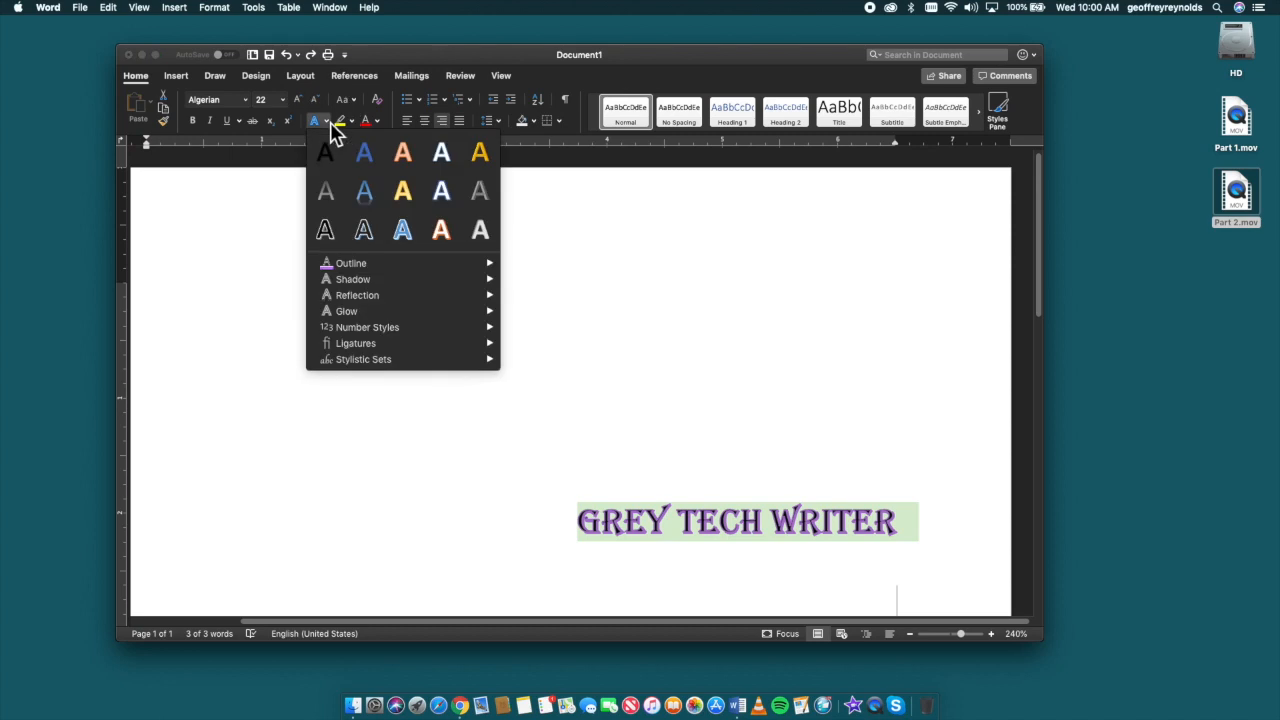
pyautogui.moveTo(333, 300)
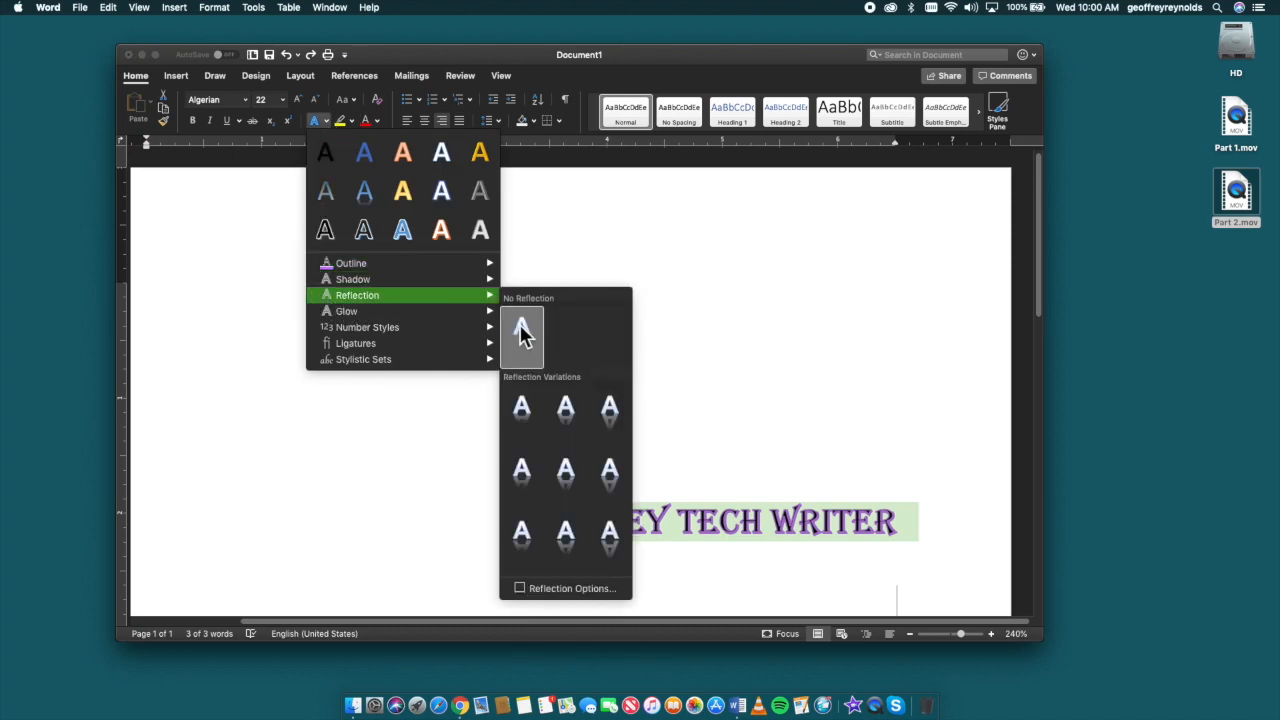
pyautogui.click(517, 410)
pyautogui.click(583, 413)
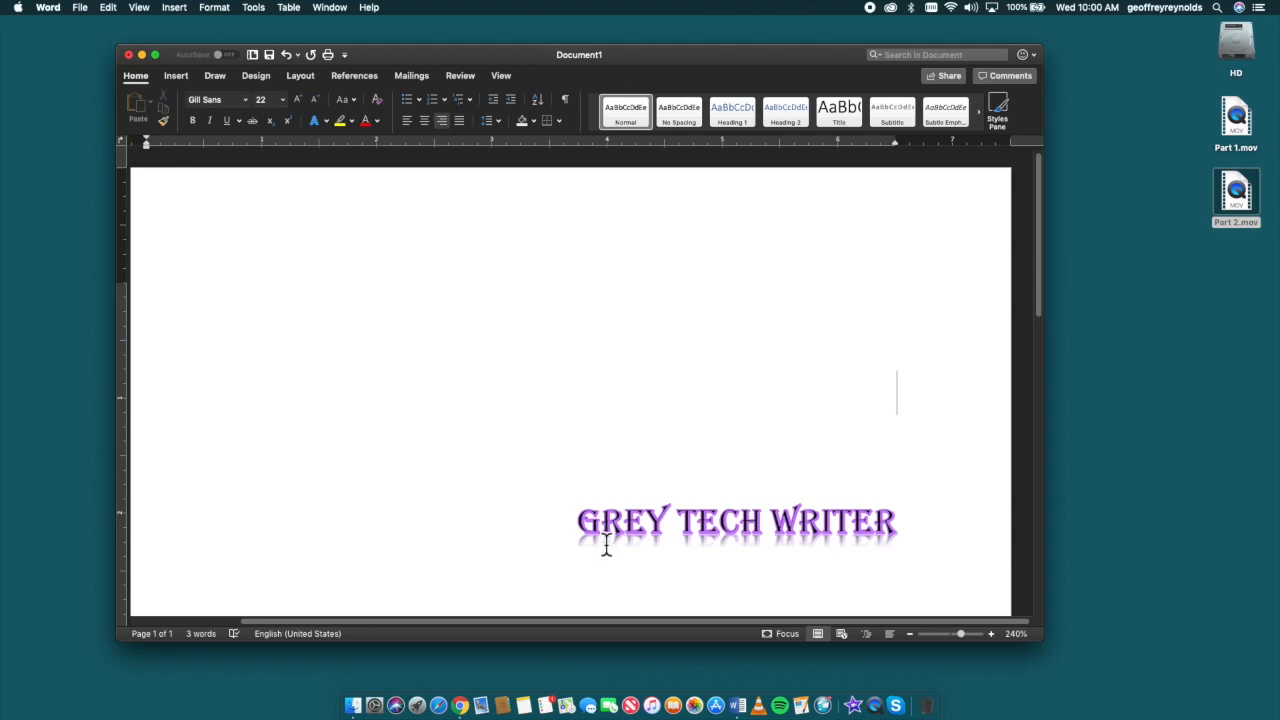
pyautogui.moveTo(605, 545); pyautogui.dragTo(574, 500)
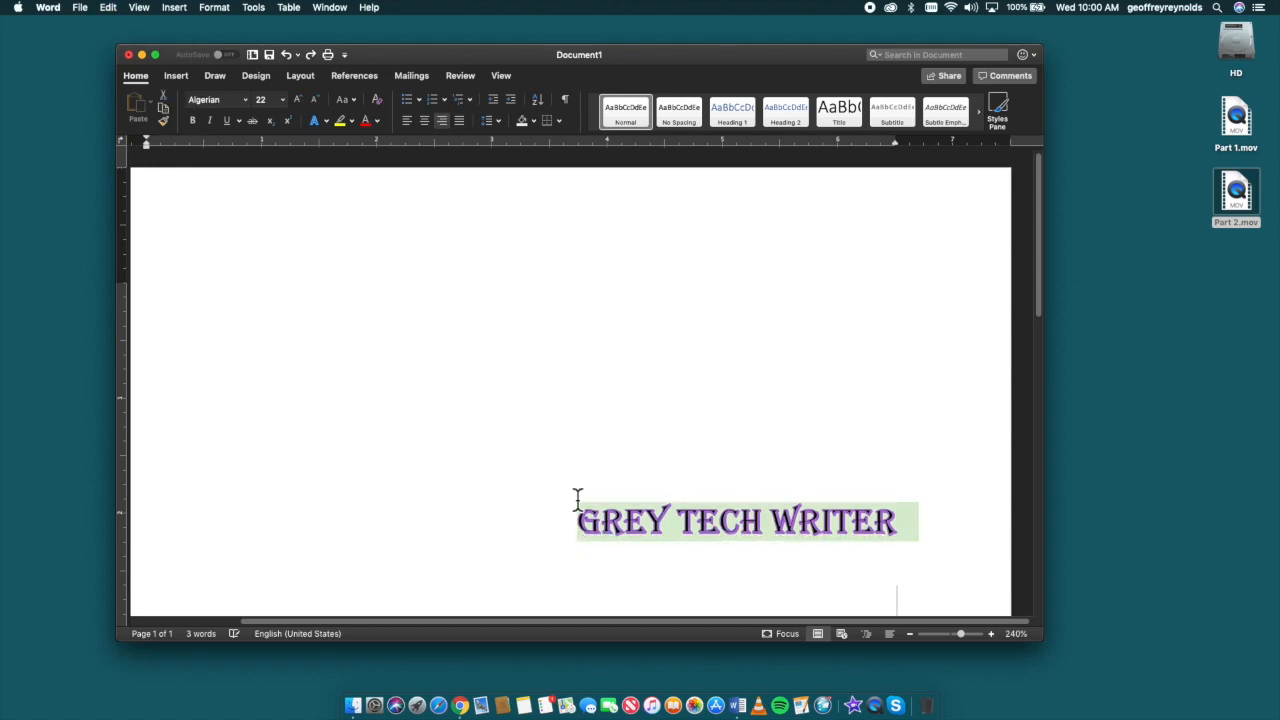
# Step: Try the reflection variation Full Reflection: 8 point offset on the GREY TECH WRITER text, and undo it
pyautogui.click(326, 122)
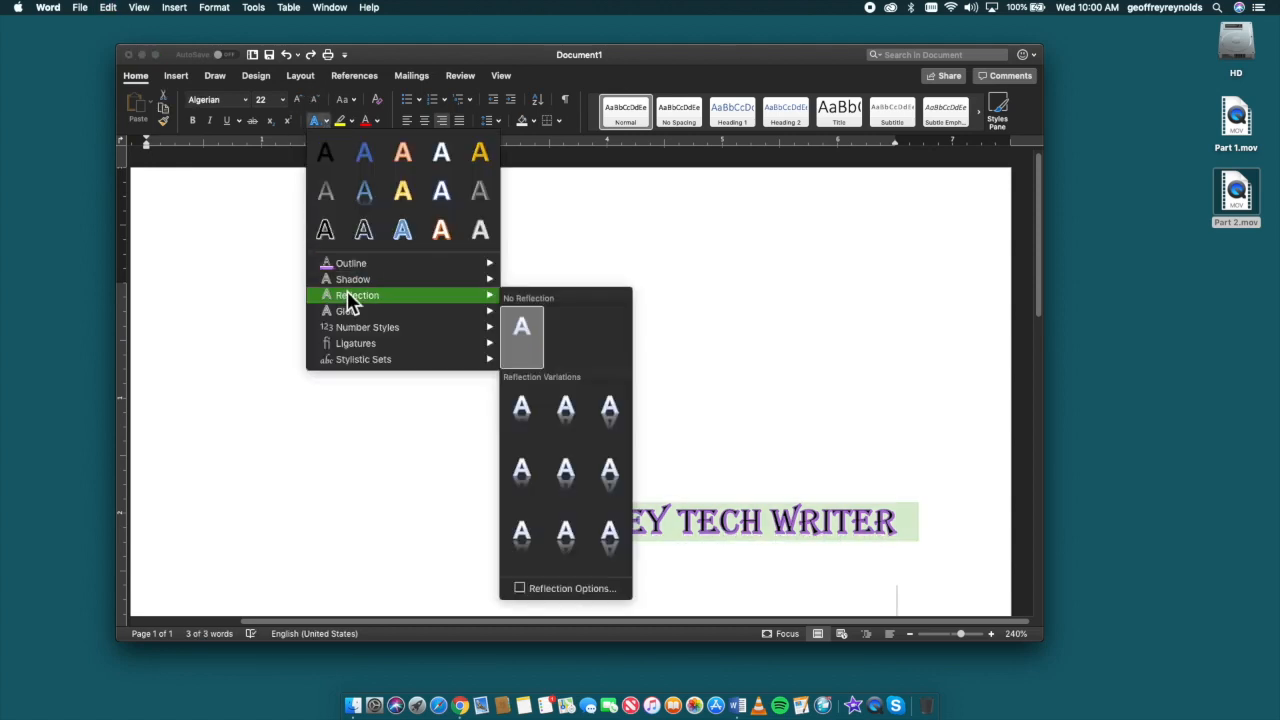
pyautogui.click(601, 530)
pyautogui.click(651, 409)
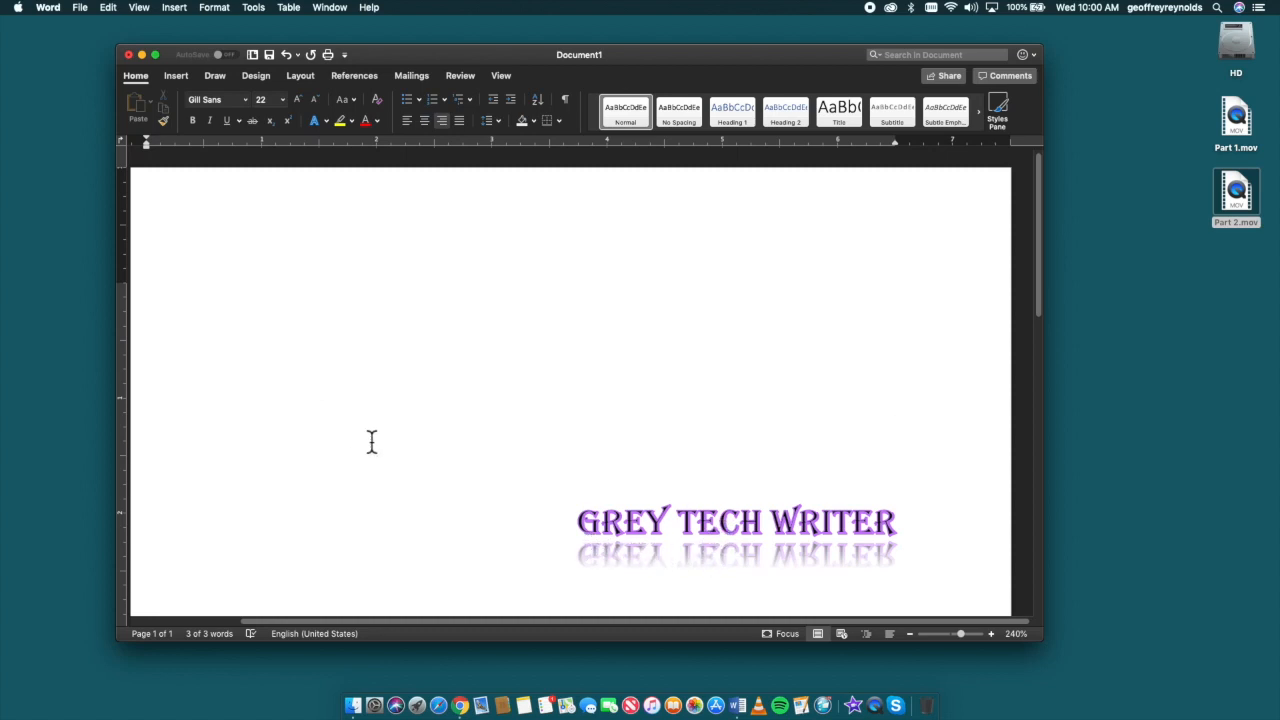
pyautogui.press('super+z')
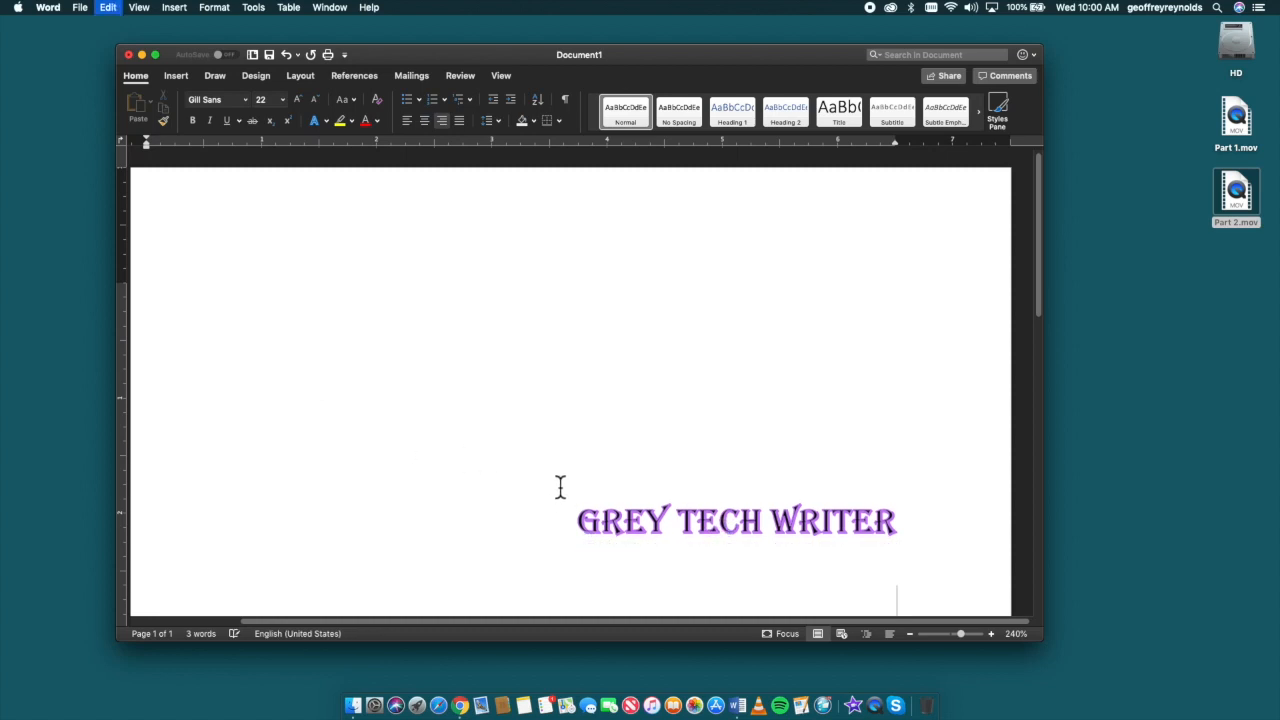
# Step: Apply the reflection variation Half Reflection: 4 point offset to the GREY TECH WRITER text, then undo and redo it
pyautogui.click(327, 123)
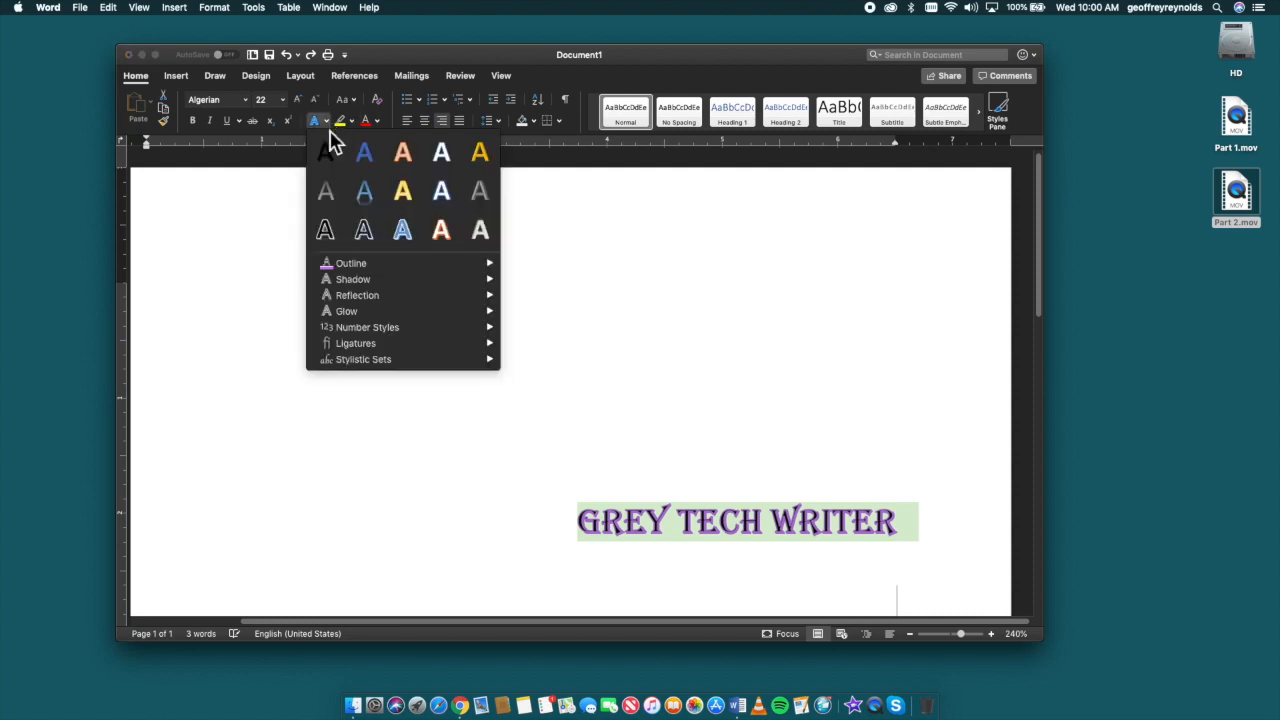
pyautogui.moveTo(392, 294)
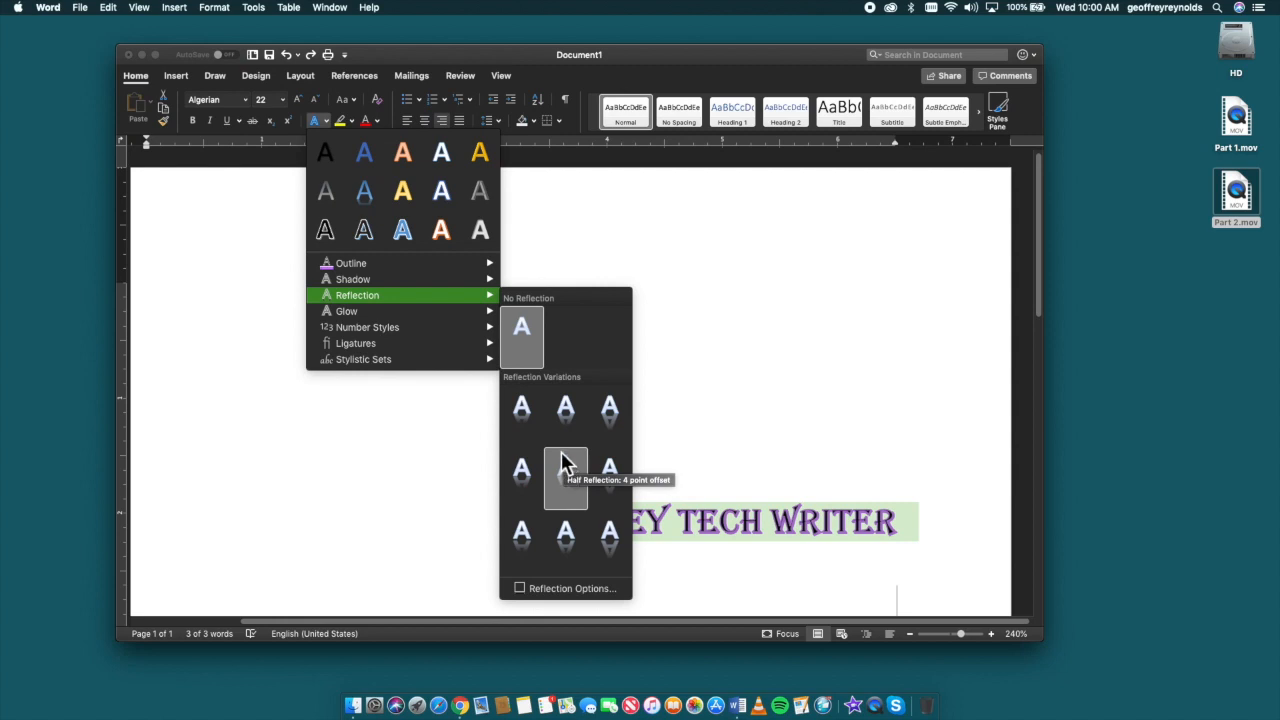
pyautogui.click(563, 458)
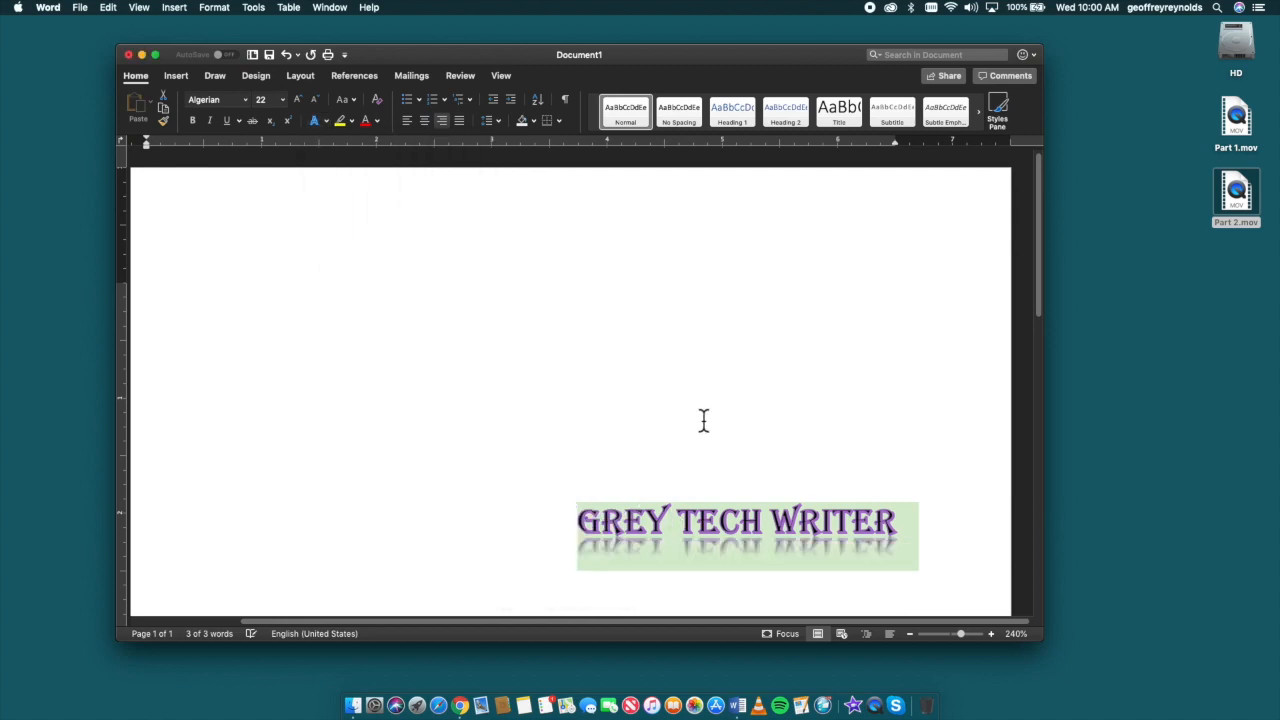
pyautogui.click(832, 437)
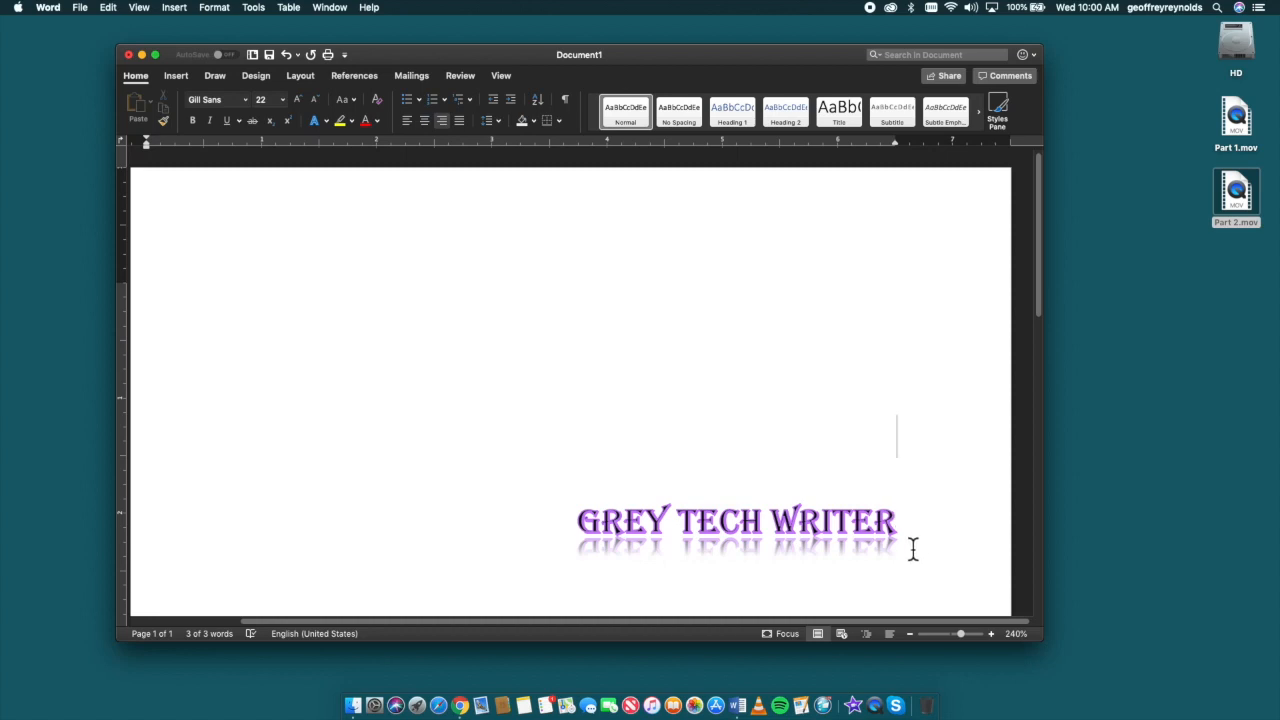
pyautogui.moveTo(912, 520); pyautogui.dragTo(612, 520)
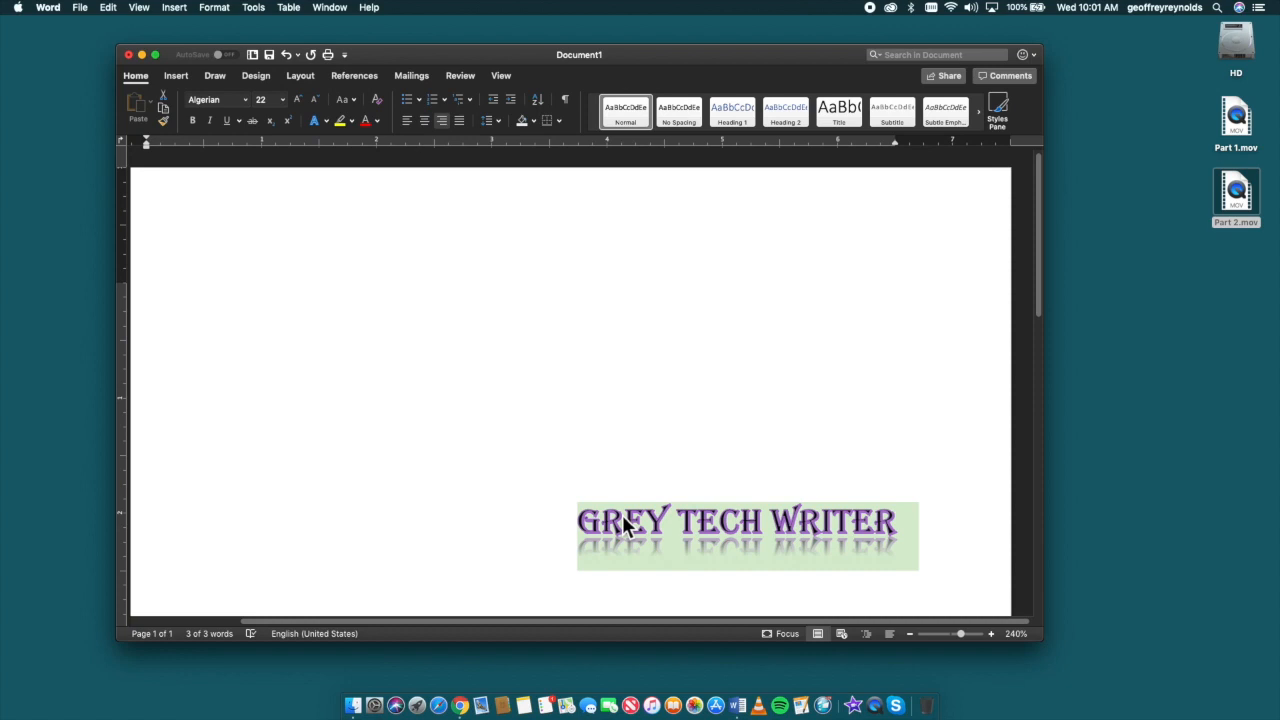
pyautogui.press('super+z')
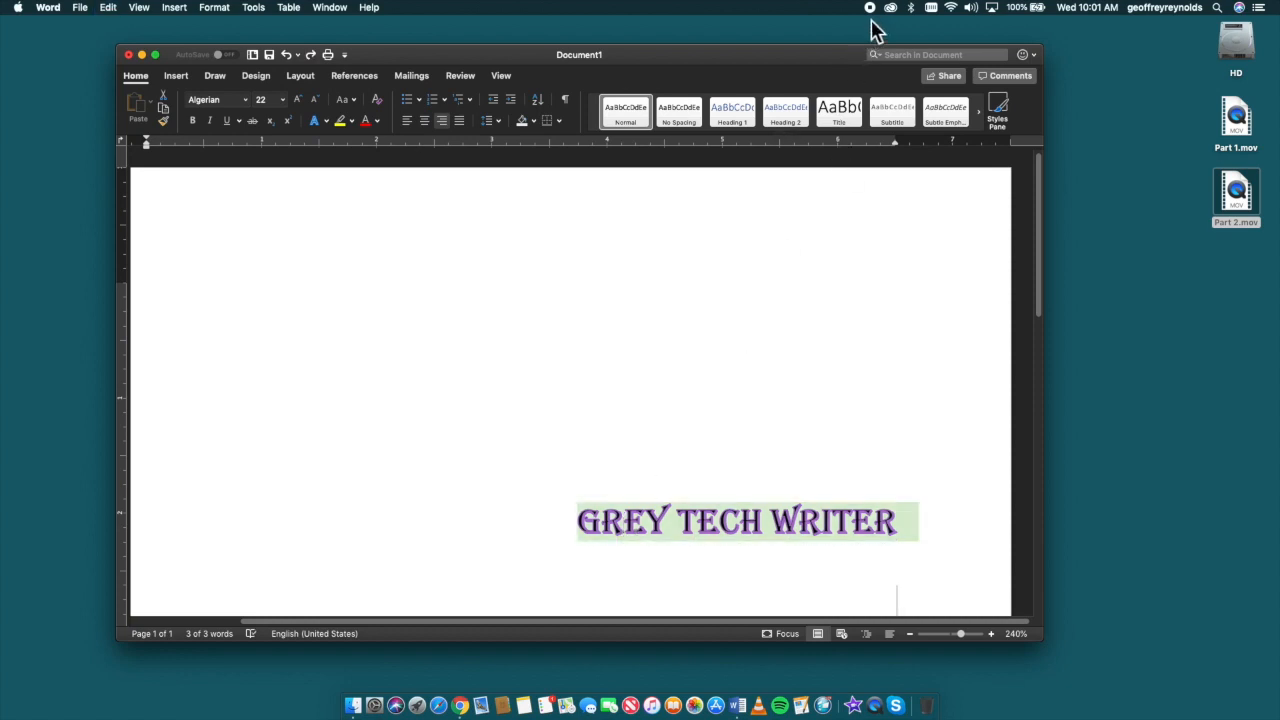
pyautogui.press('super+y')
# Step: Remove the reflection from the GREY TECH WRITER text with the No Reflection option
pyautogui.click(330, 121)
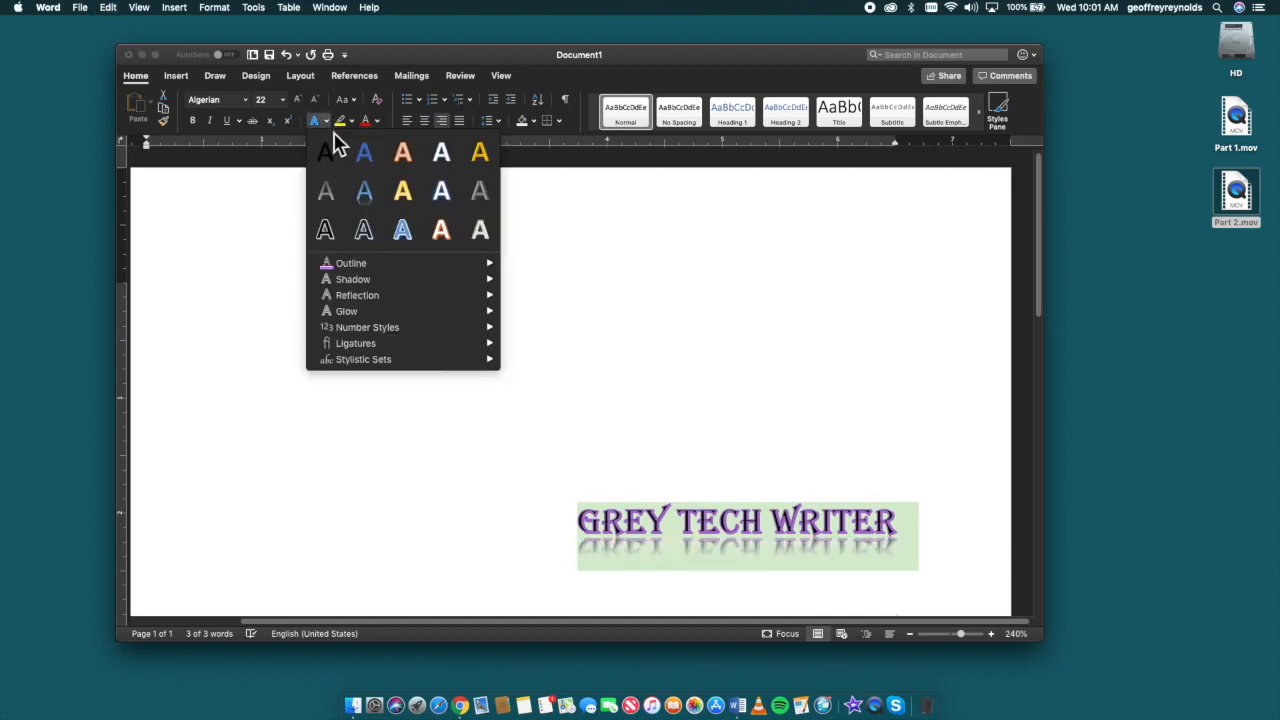
pyautogui.moveTo(364, 297)
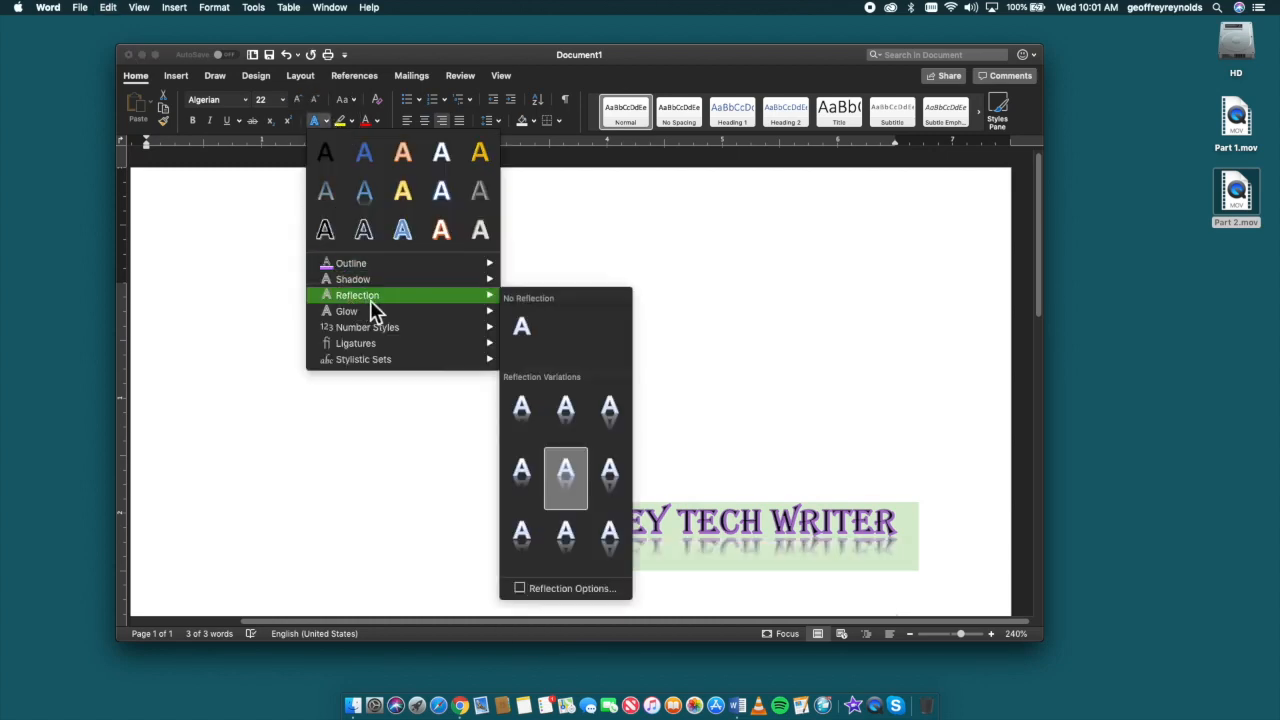
pyautogui.click(522, 330)
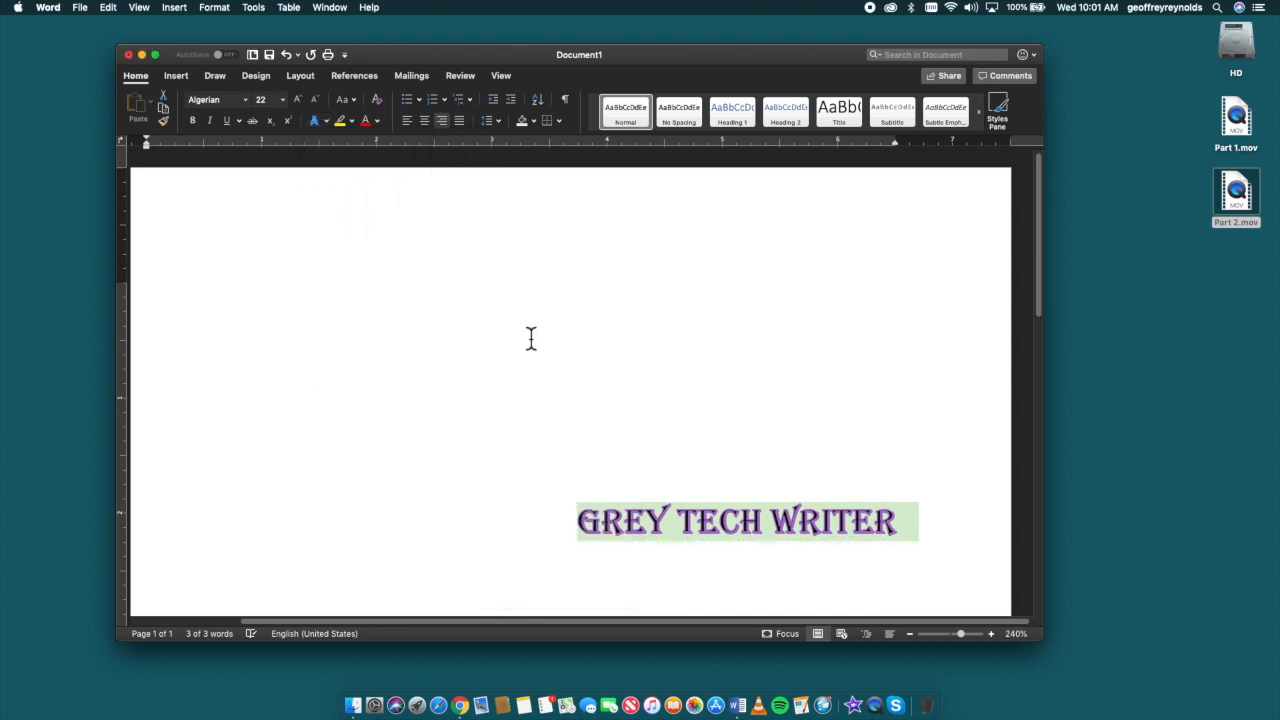
# Step: Try the glow variation 5 point; Blue, Accent color 5 on the GREY TECH WRITER text, and undo it
pyautogui.click(325, 121)
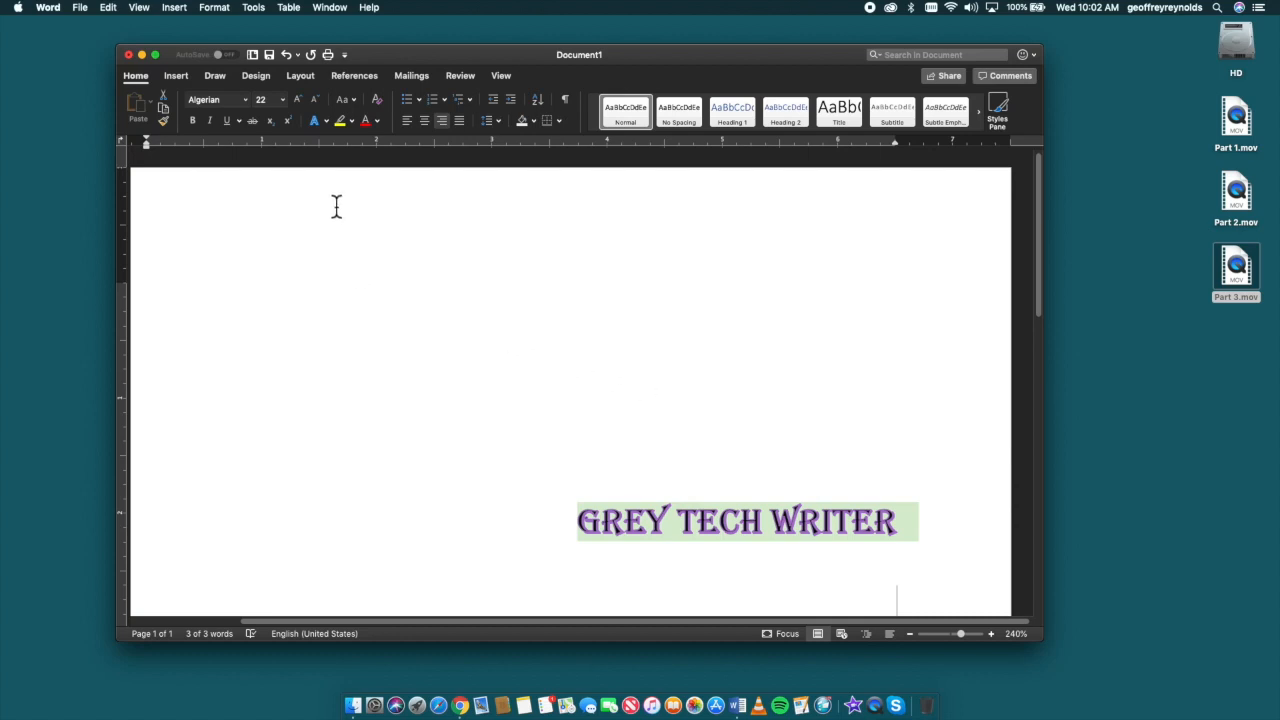
pyautogui.click(326, 123)
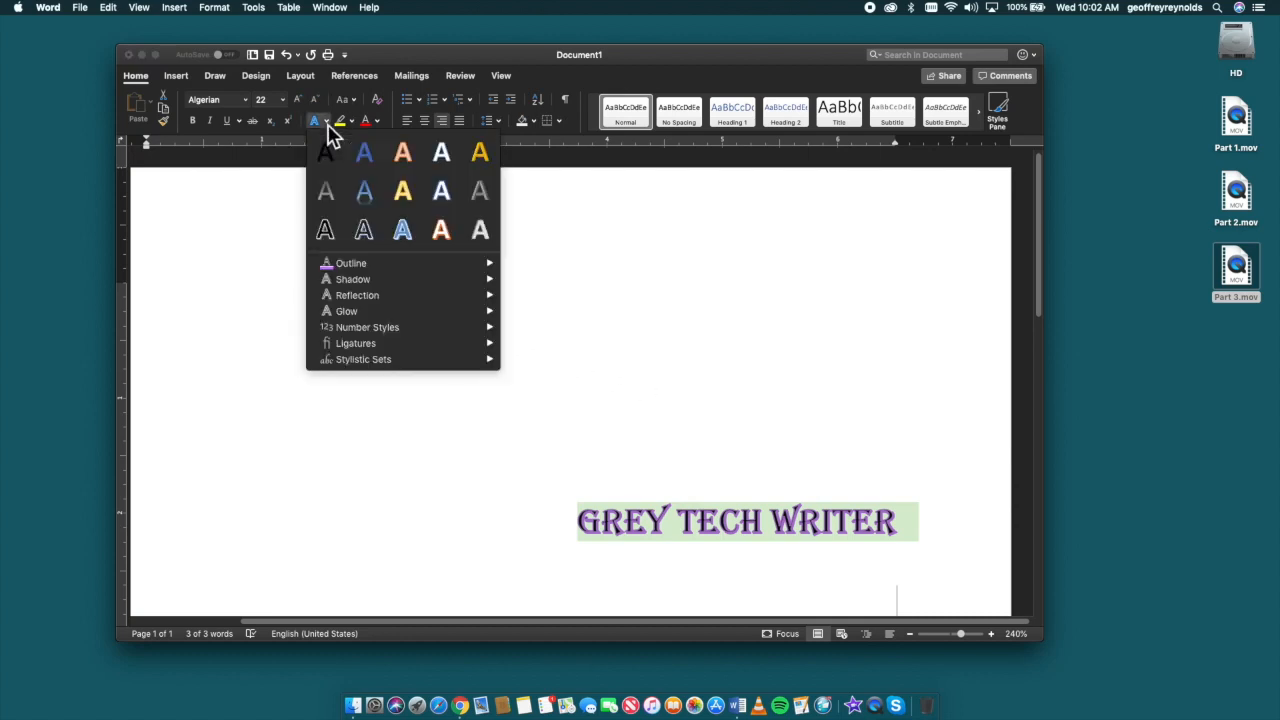
pyautogui.moveTo(350, 315)
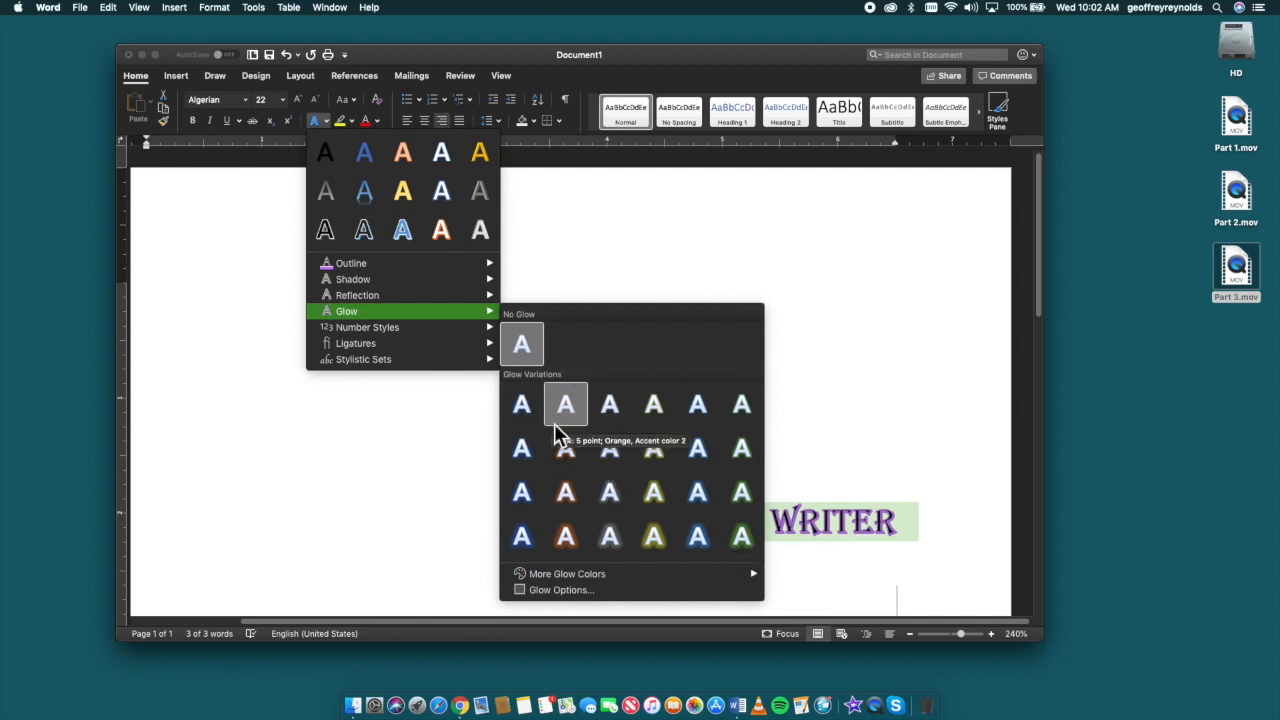
pyautogui.moveTo(429, 318)
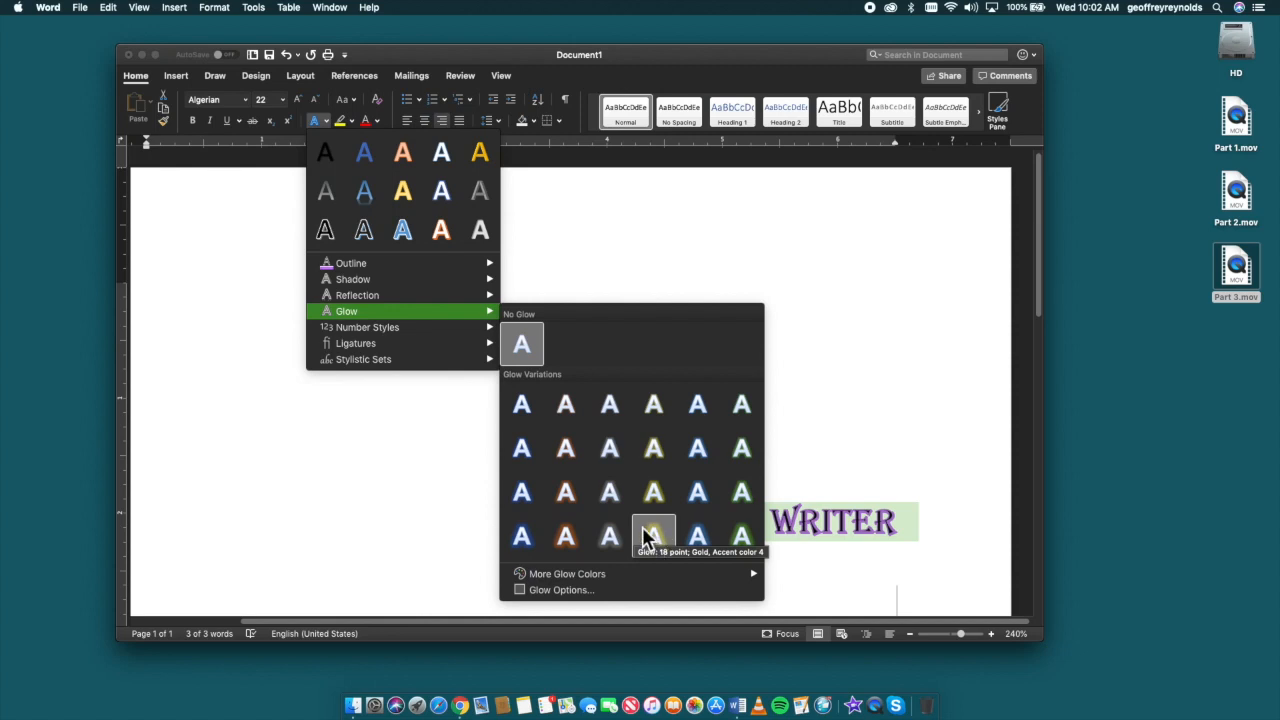
pyautogui.click(697, 404)
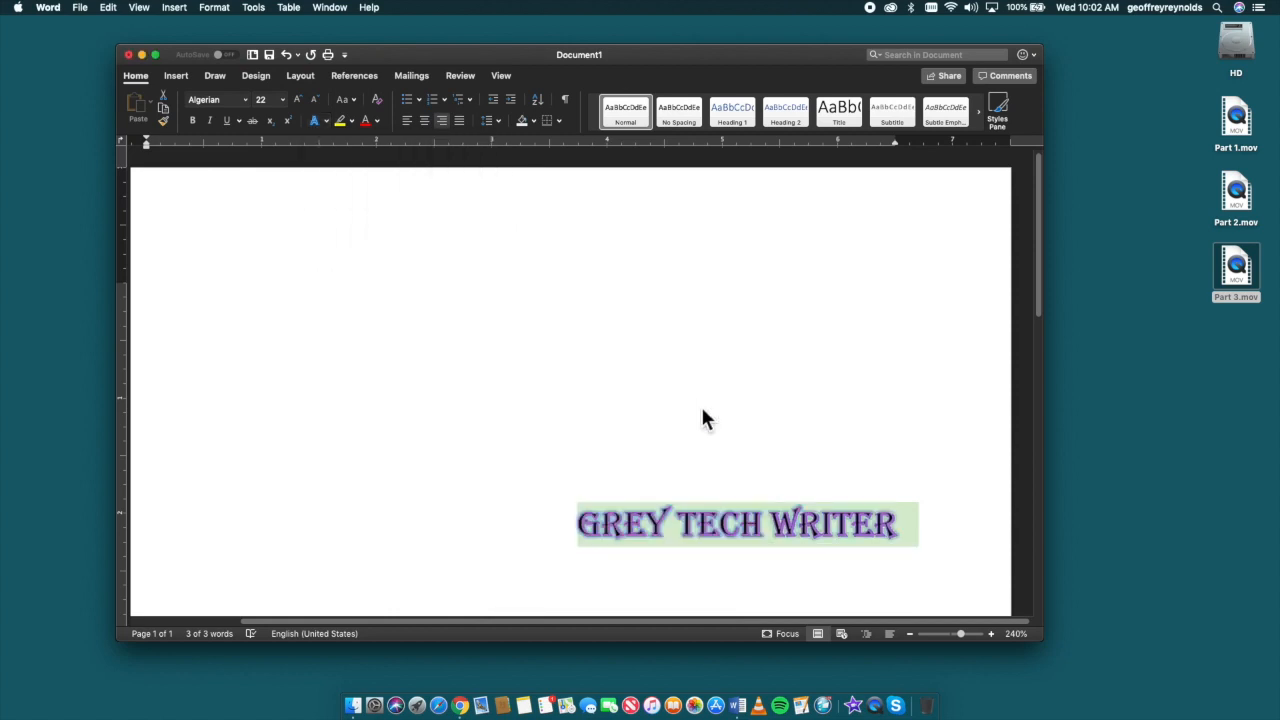
pyautogui.click(796, 450)
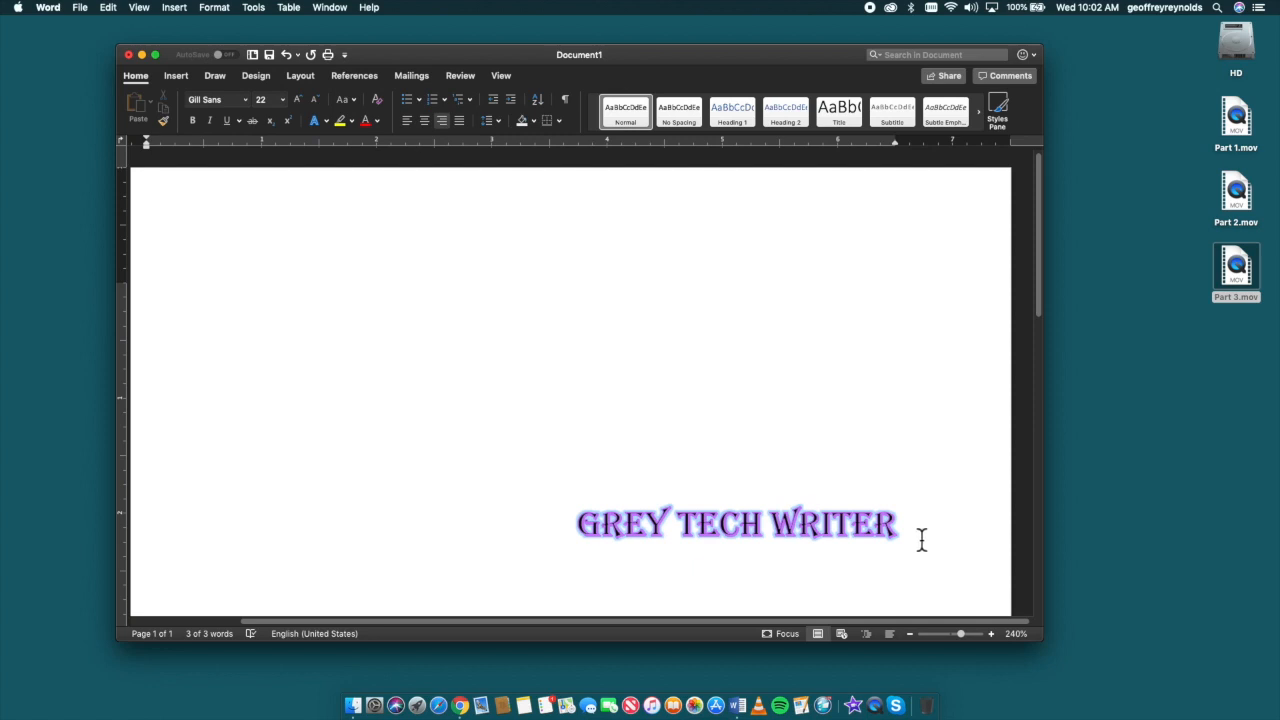
pyautogui.press('super+z')
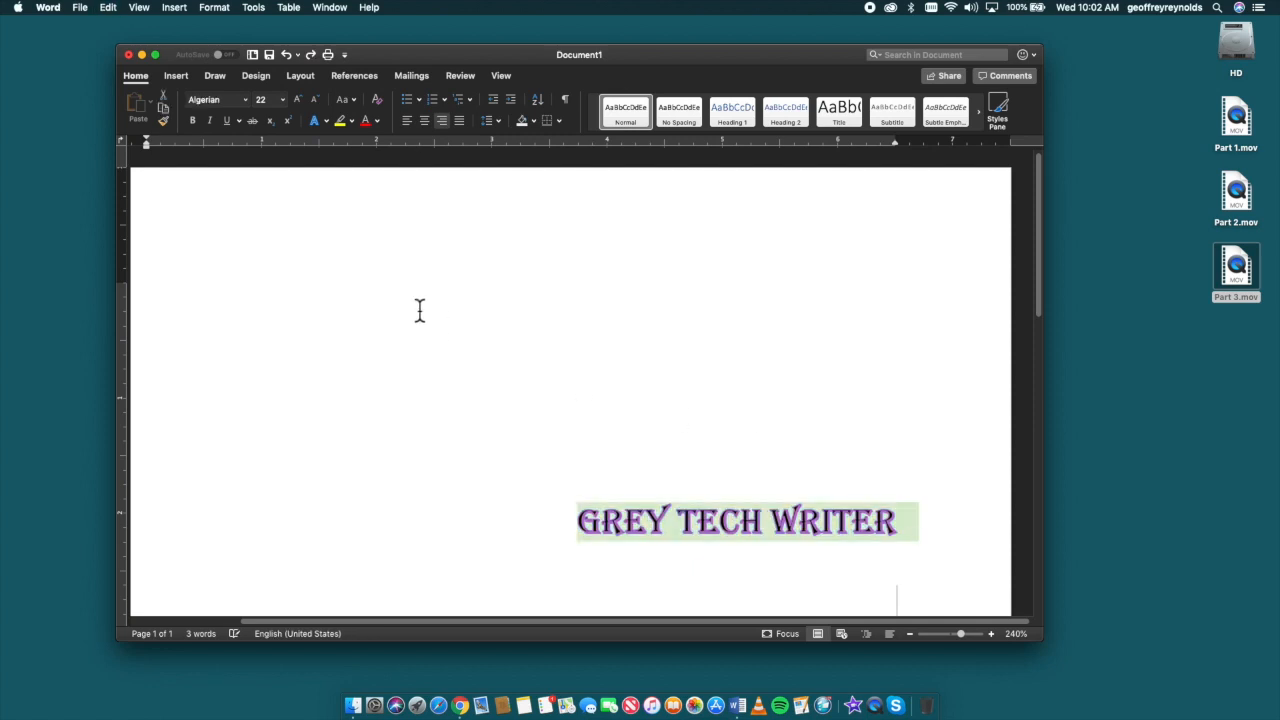
# Step: Try the glow variation 11 point; Orange, Accent color 2 on the GREY TECH WRITER text, and undo it
pyautogui.click(326, 120)
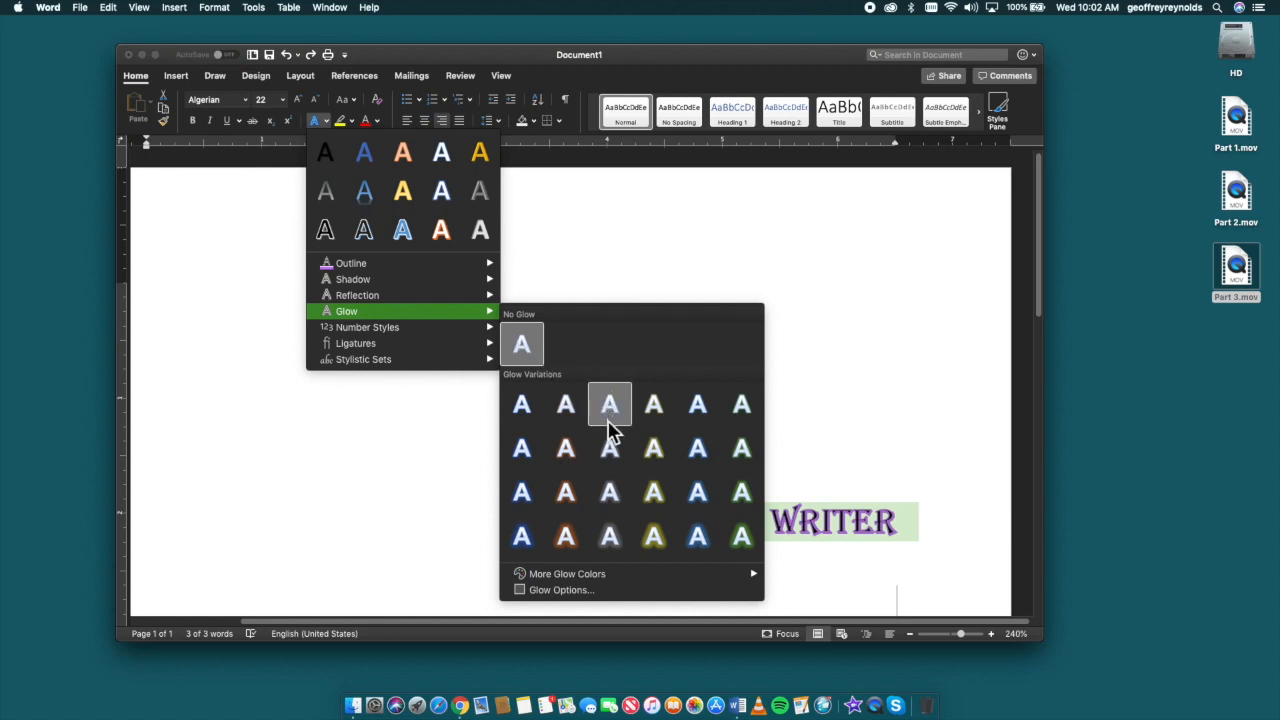
pyautogui.click(566, 490)
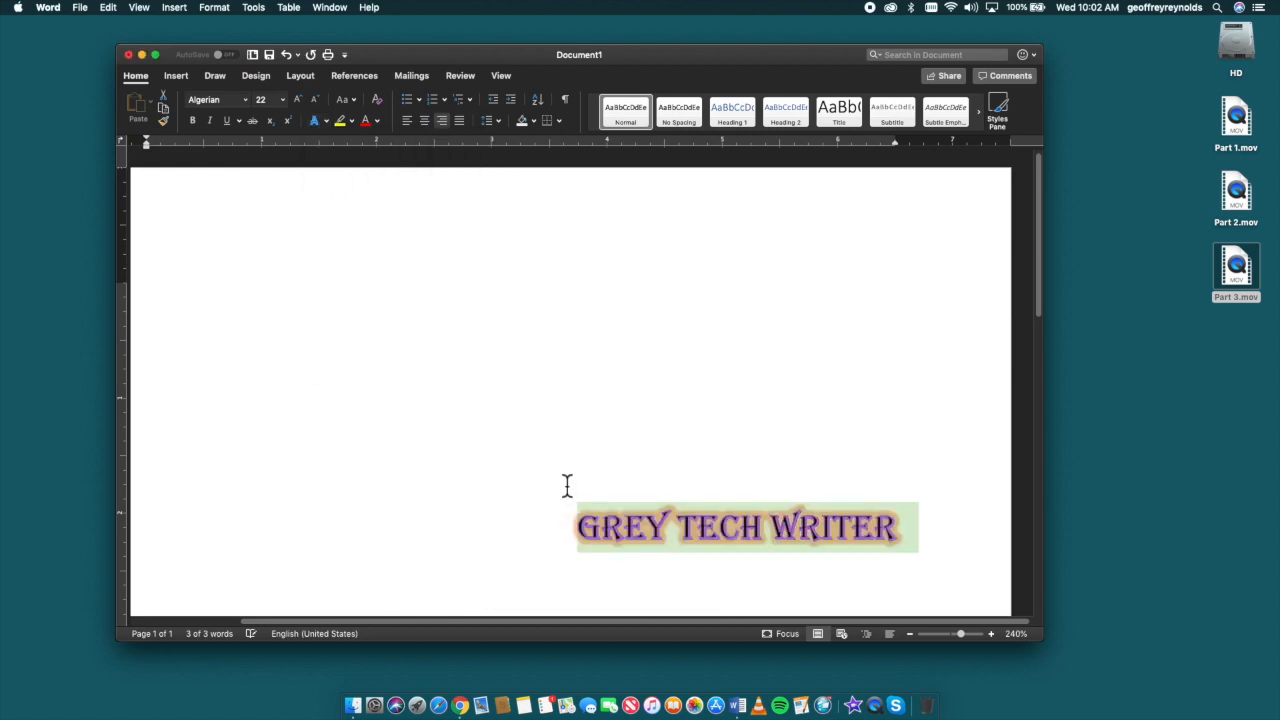
pyautogui.click(545, 435)
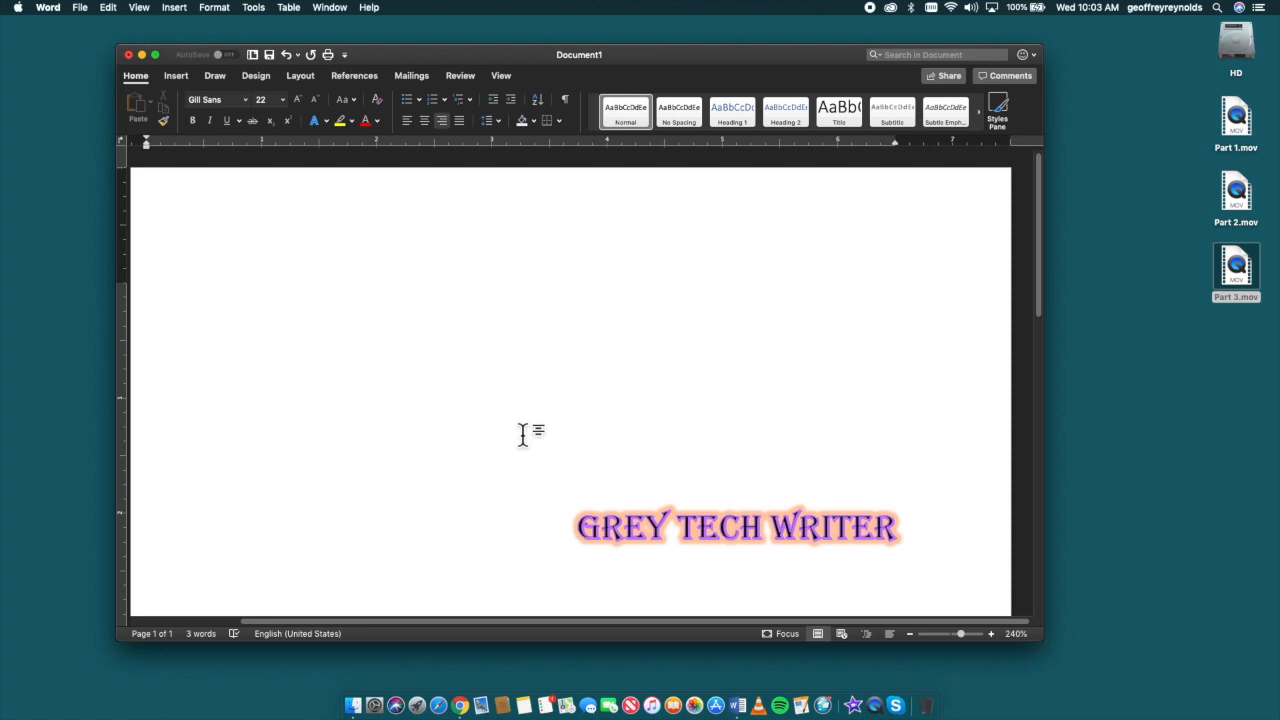
pyautogui.press('super+z')
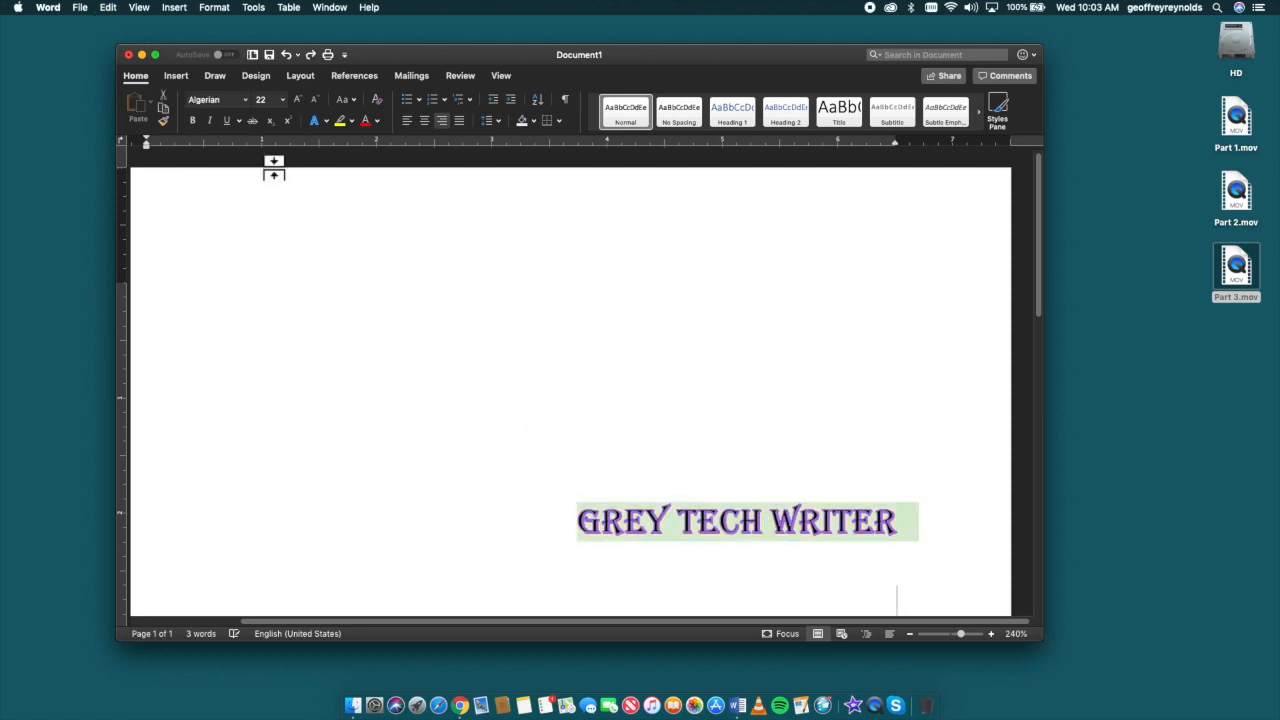
# Step: Try the largest gray glow variation on the GREY TECH WRITER text, and undo it
pyautogui.click(325, 121)
pyautogui.moveTo(350, 263)
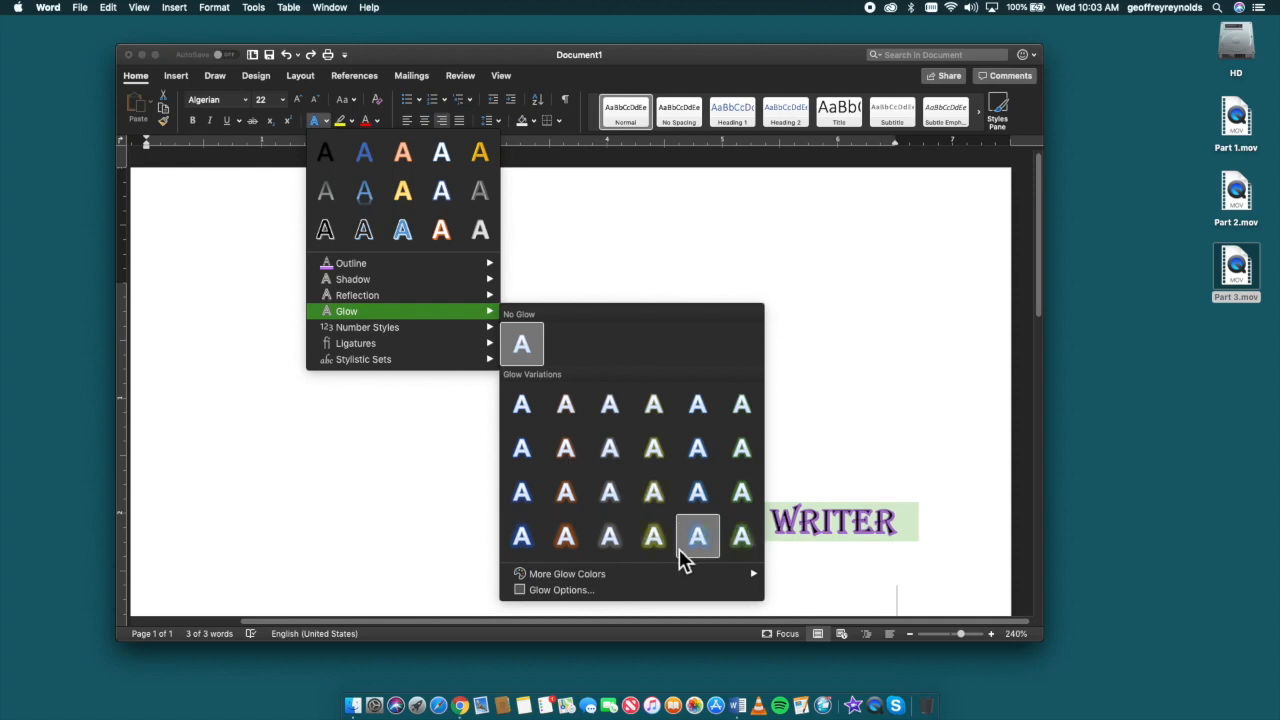
pyautogui.click(614, 541)
pyautogui.click(614, 451)
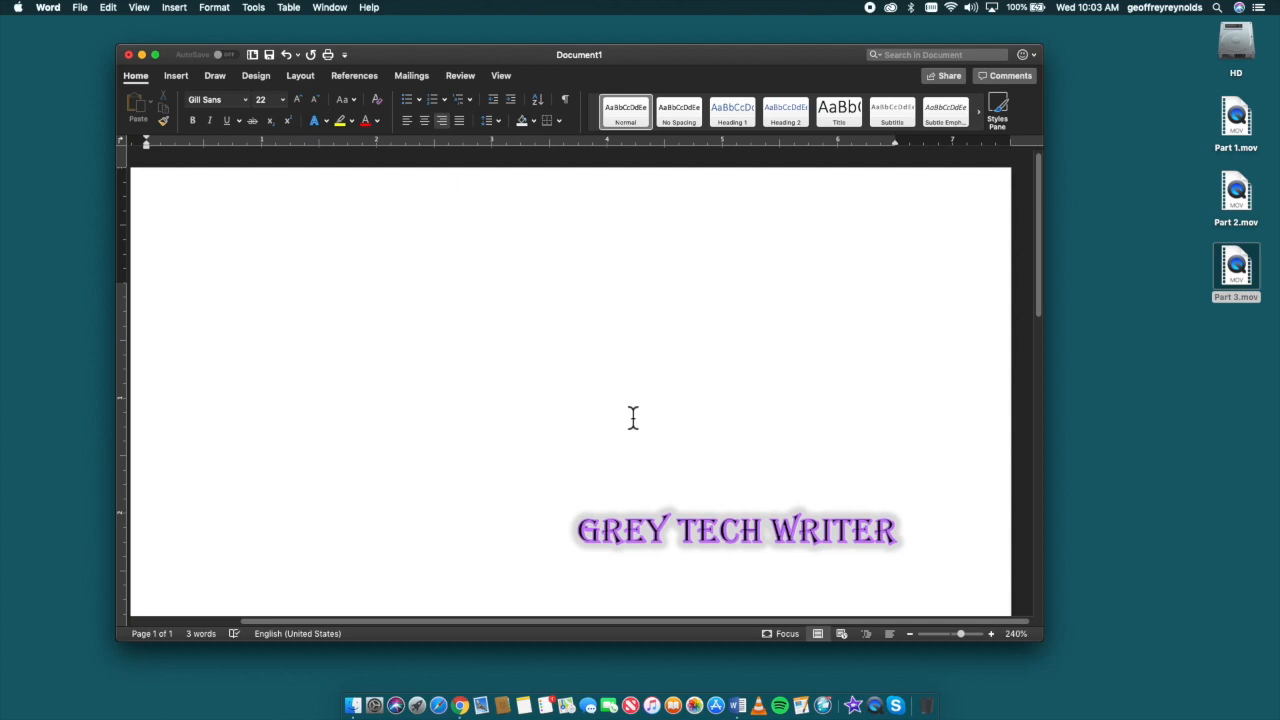
pyautogui.press('super+a')
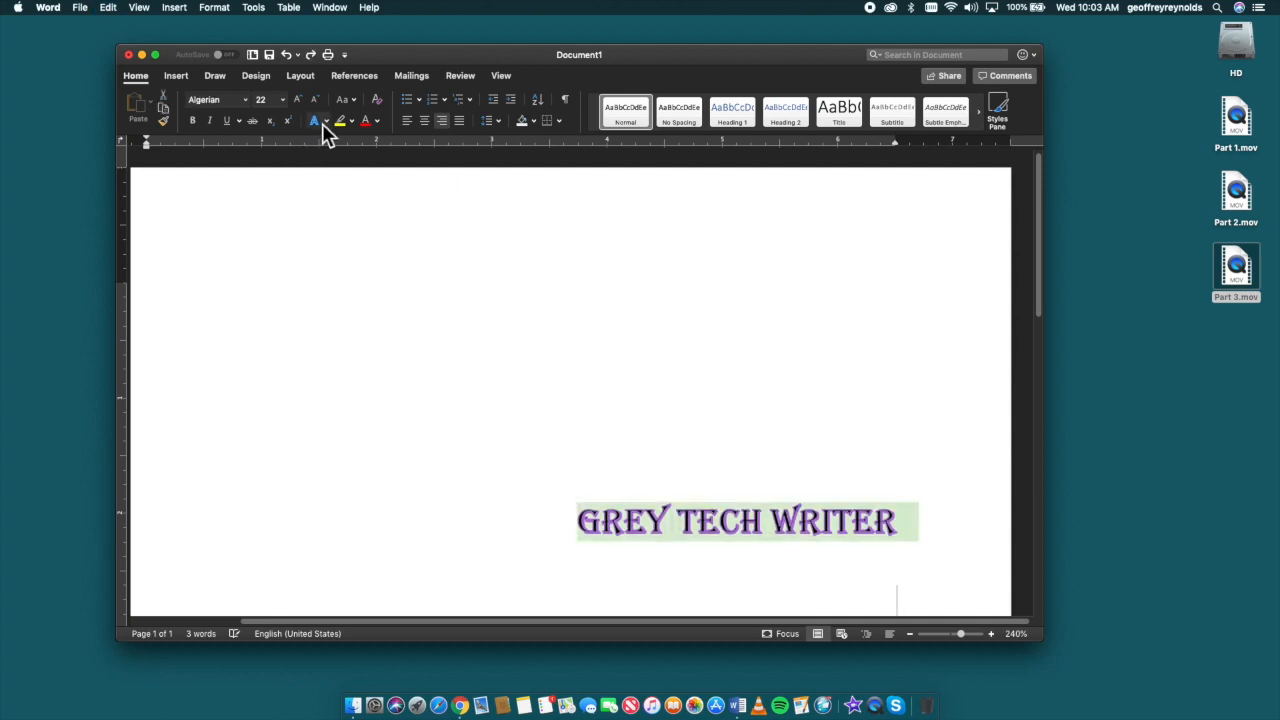
# Step: Examine the additional glow colors and the detailed Glow options for the GREY TECH WRITER text, and close the options
pyautogui.click(326, 121)
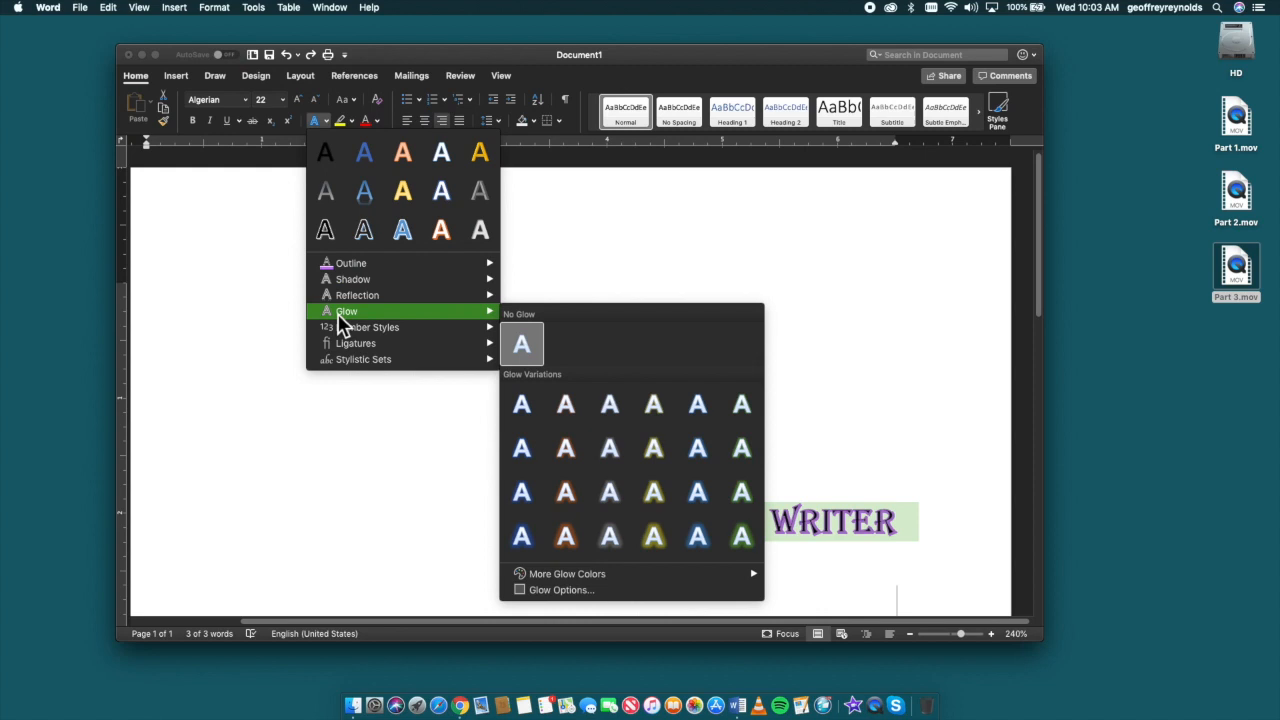
pyautogui.moveTo(640, 580)
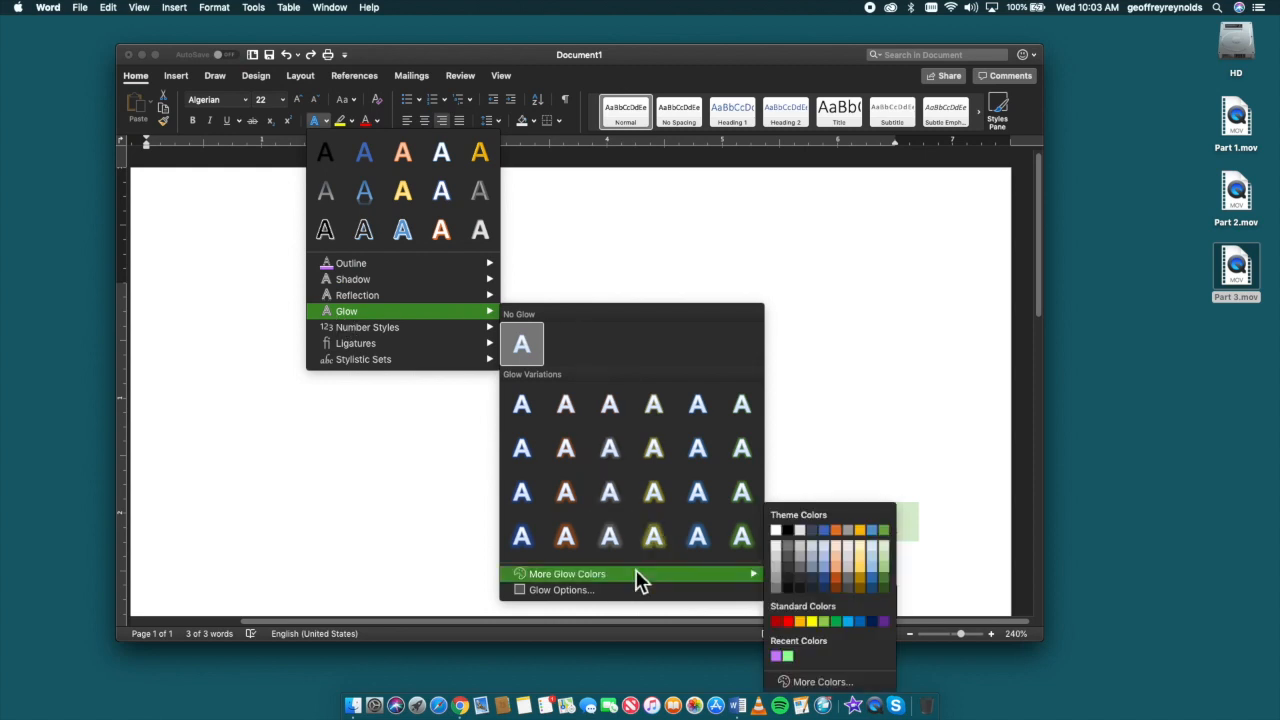
pyautogui.click(586, 592)
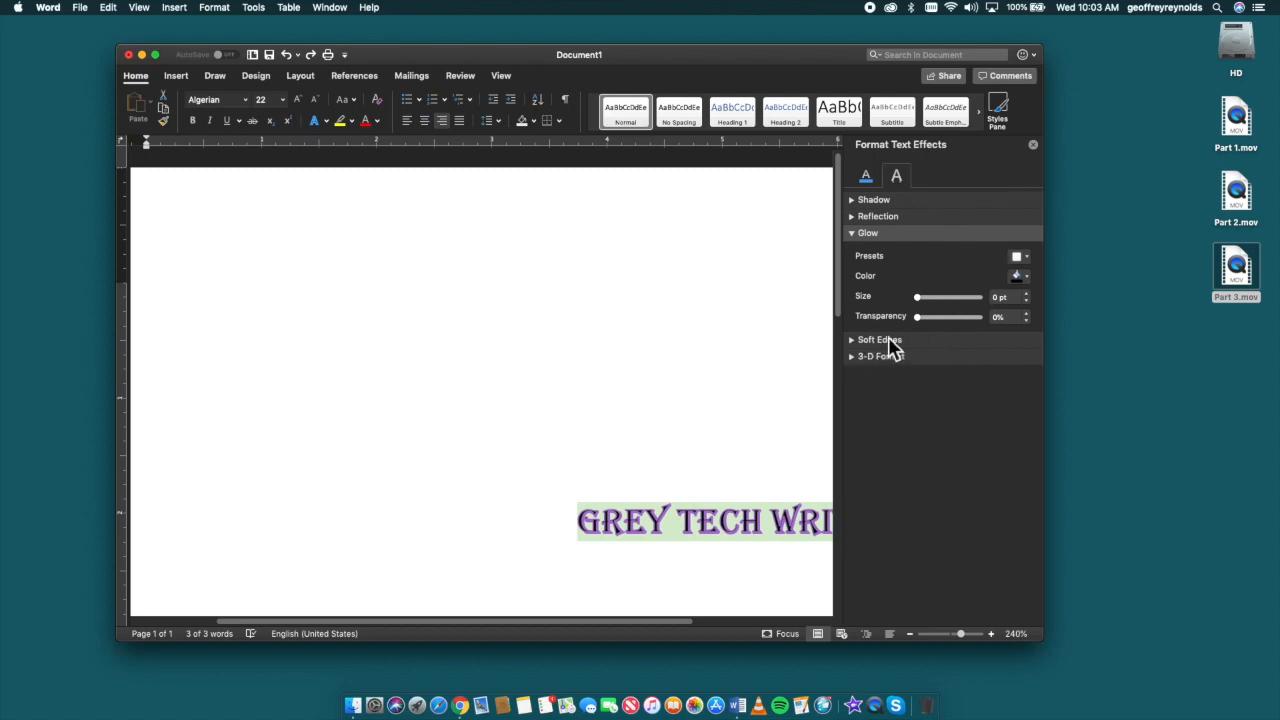
pyautogui.click(1033, 145)
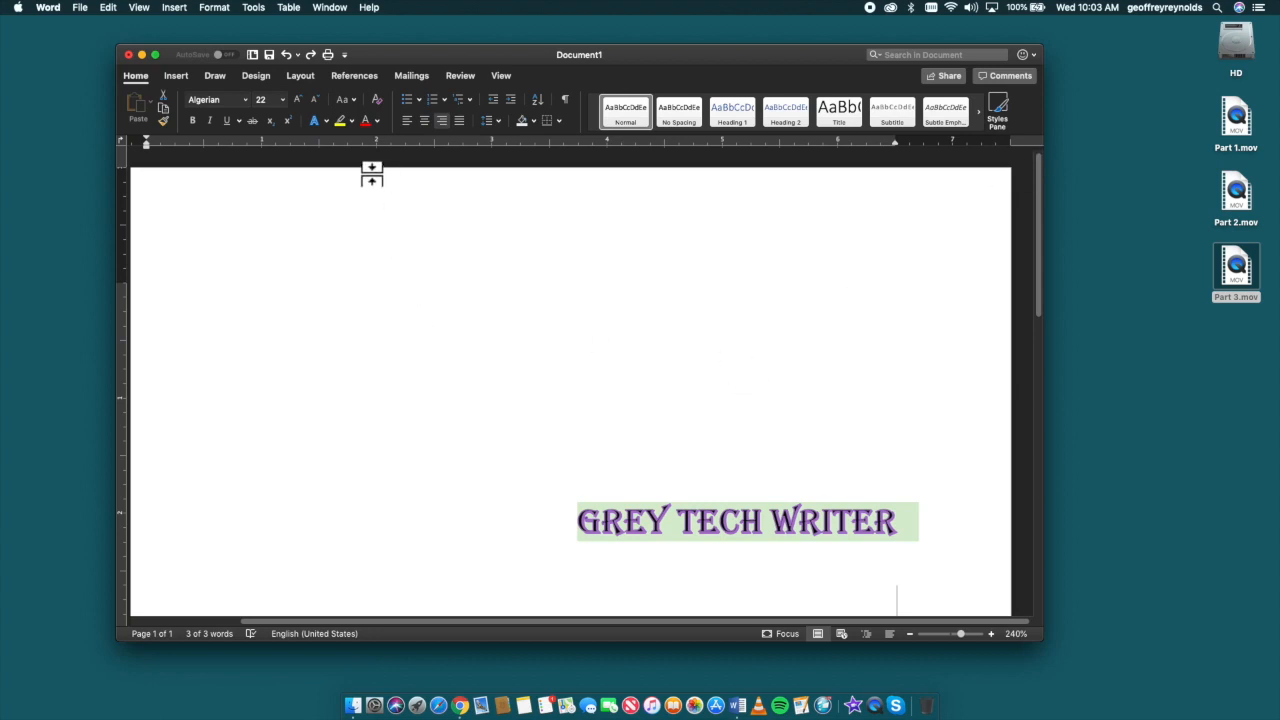
# Step: Show the Number Styles choices available in the text effects for the GREY TECH WRITER text
pyautogui.click(326, 121)
pyautogui.click(654, 309)
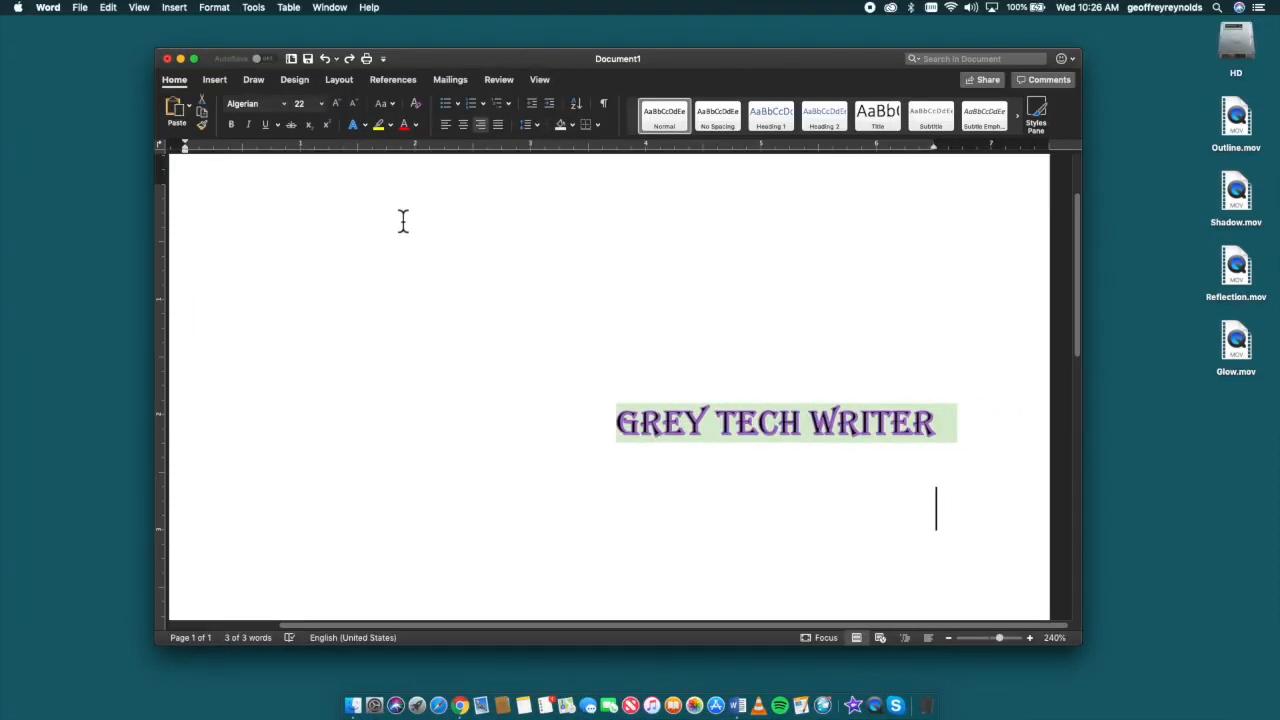
pyautogui.click(365, 126)
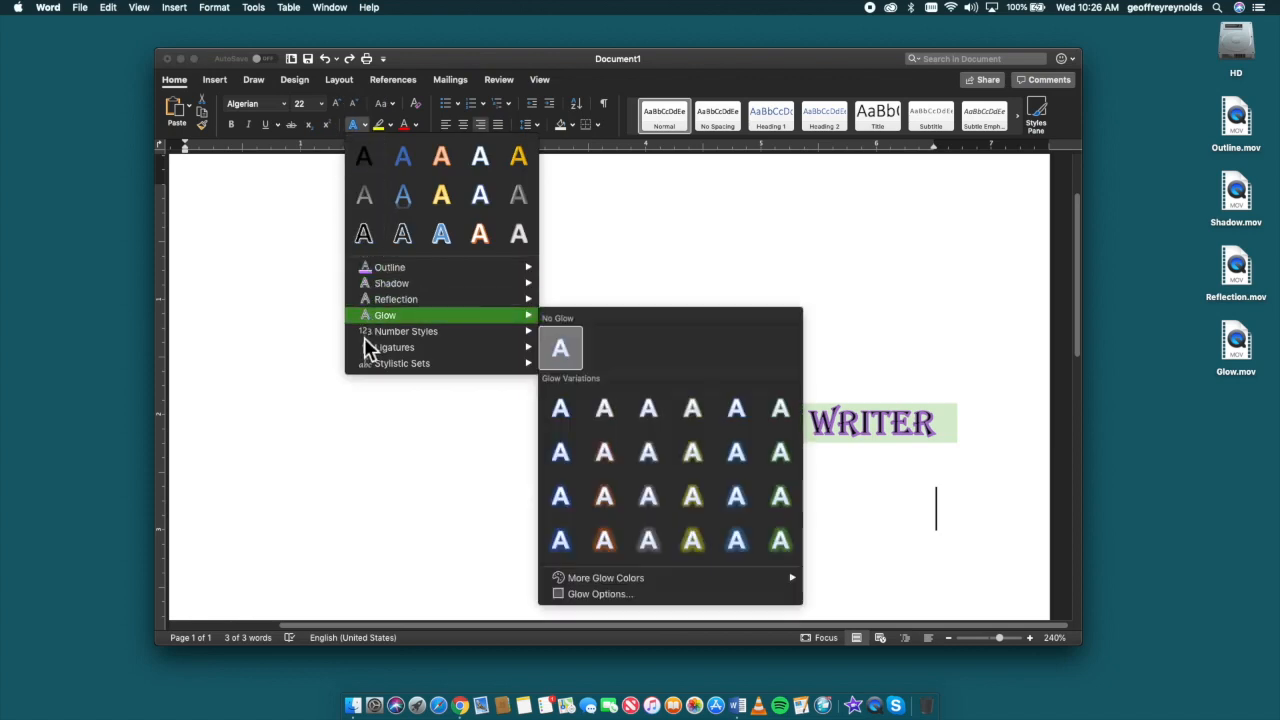
pyautogui.moveTo(364, 337)
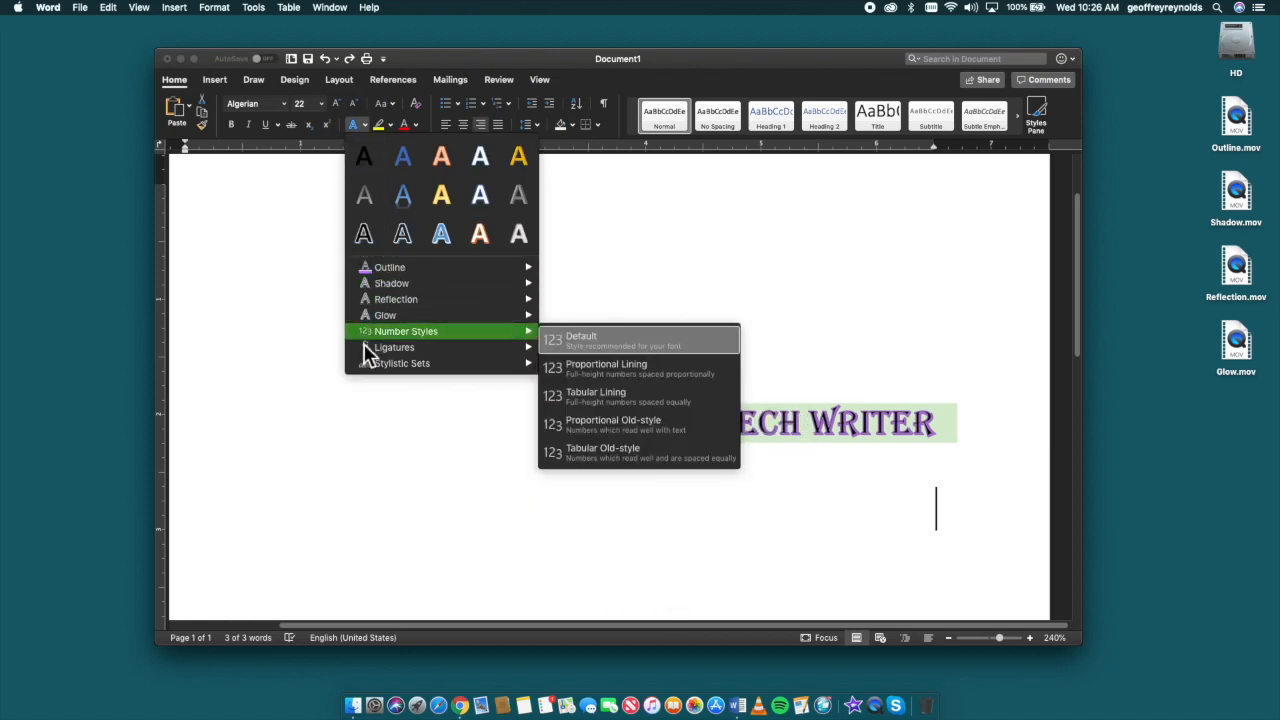